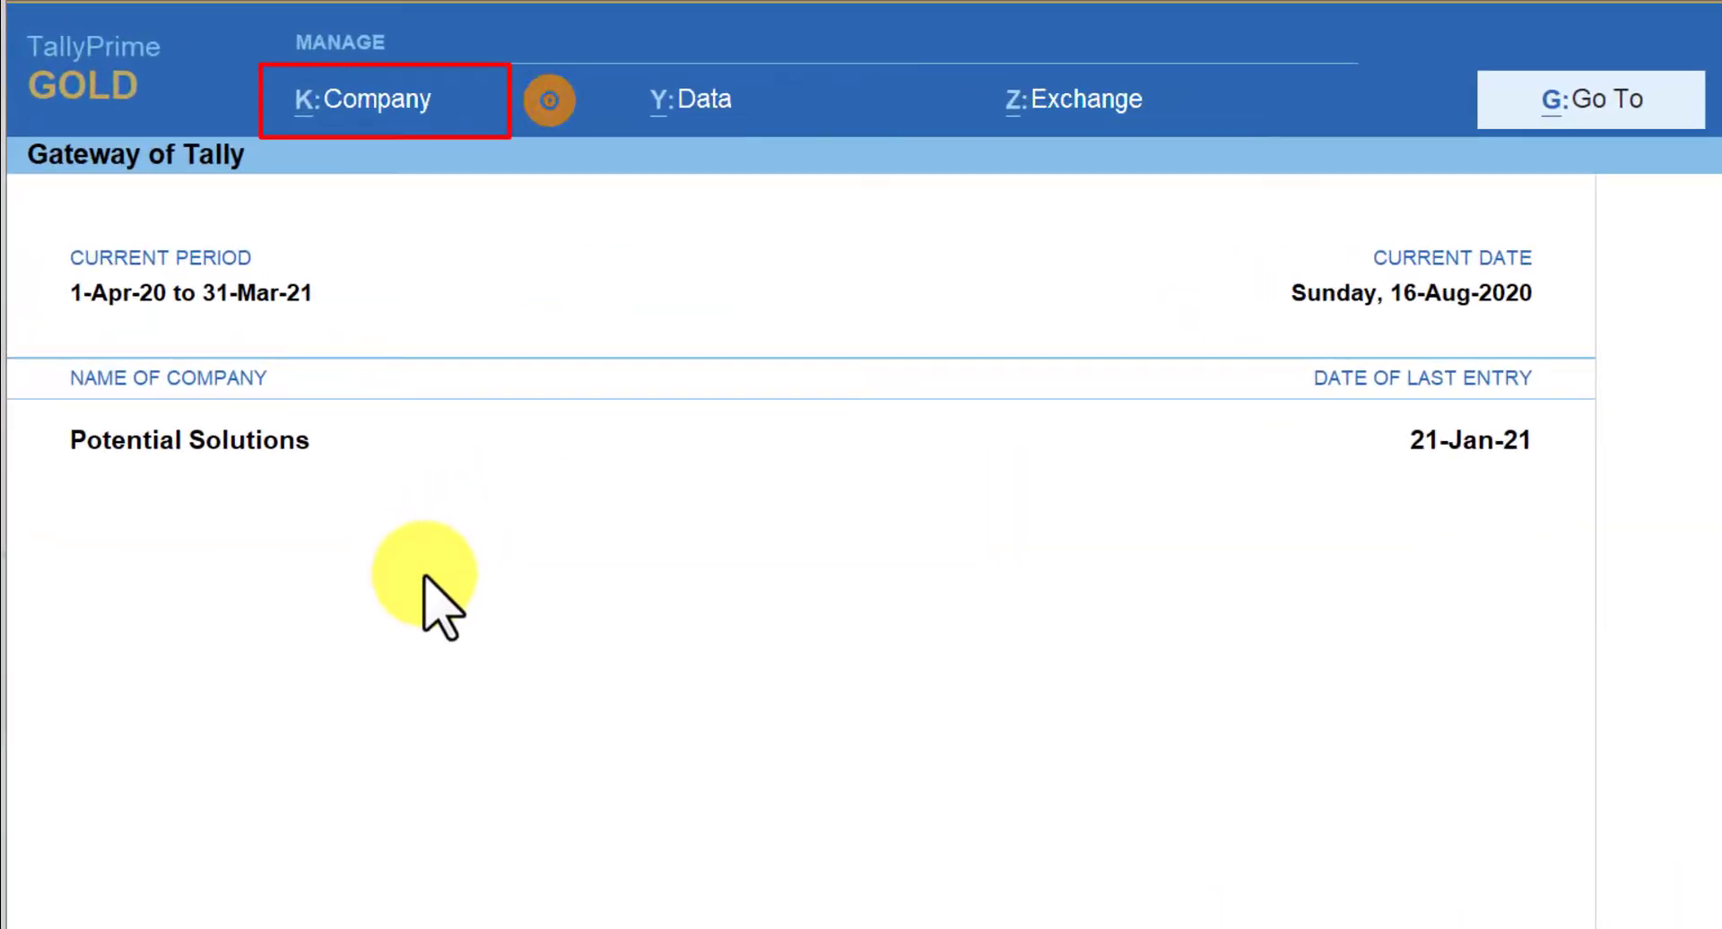
Open the company features settings for Potential Solutions.
{"action": "left_click", "coordinate": [394, 99]}
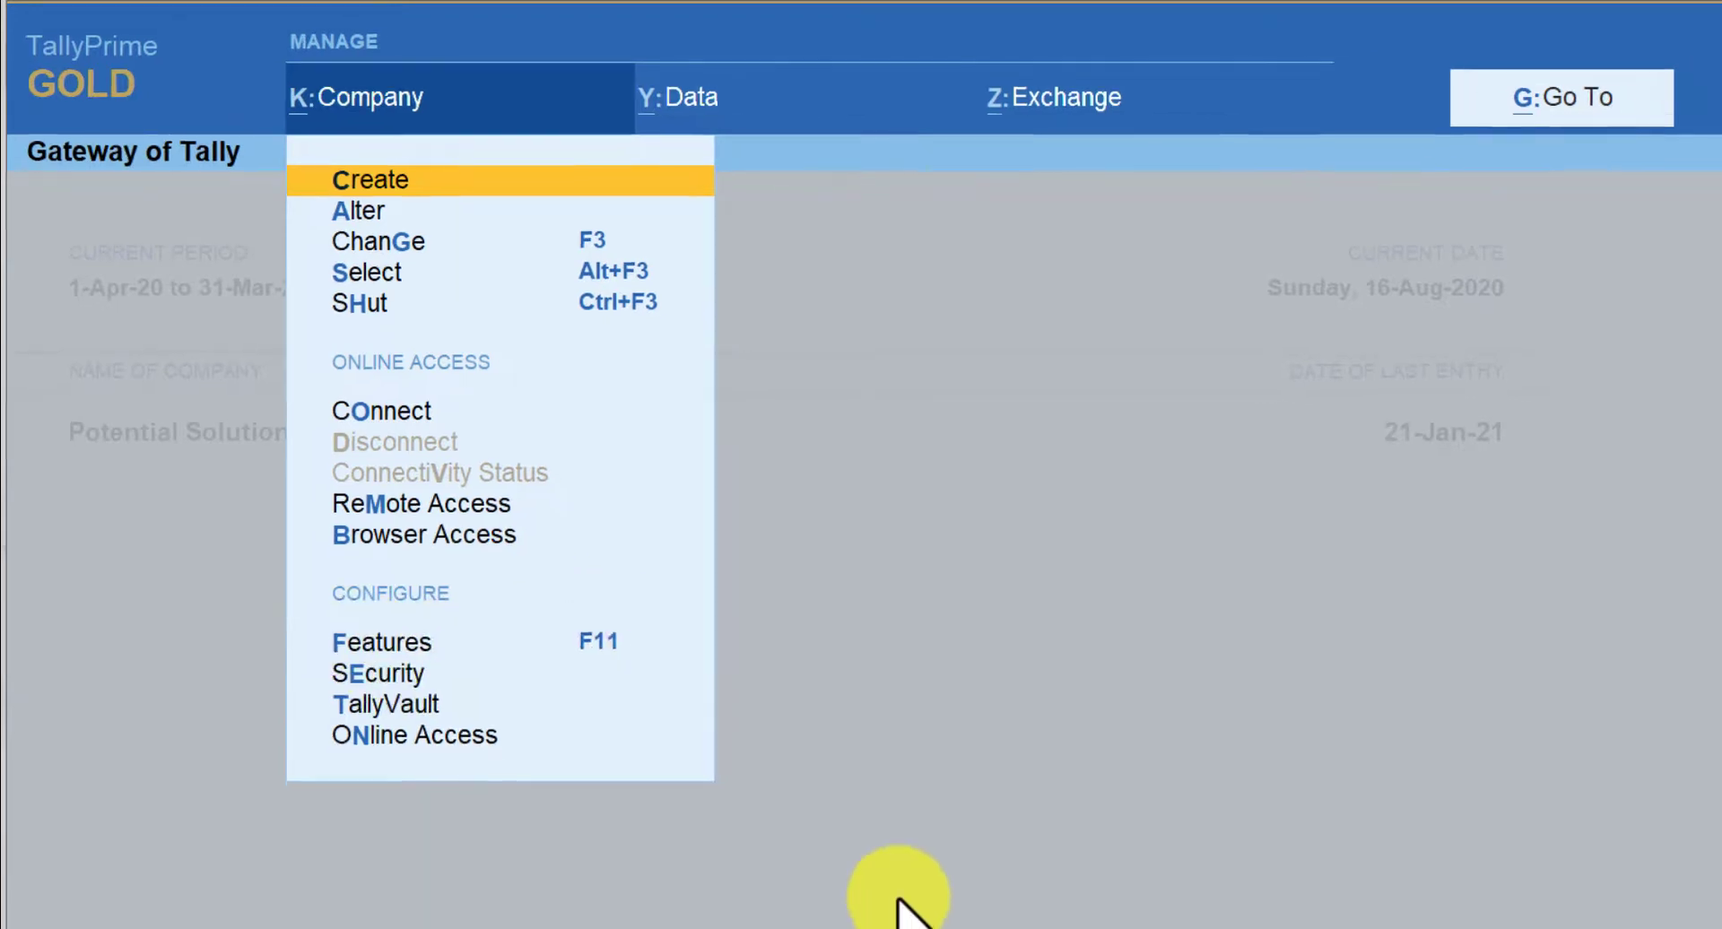
{"action": "key", "text": "Escape"}
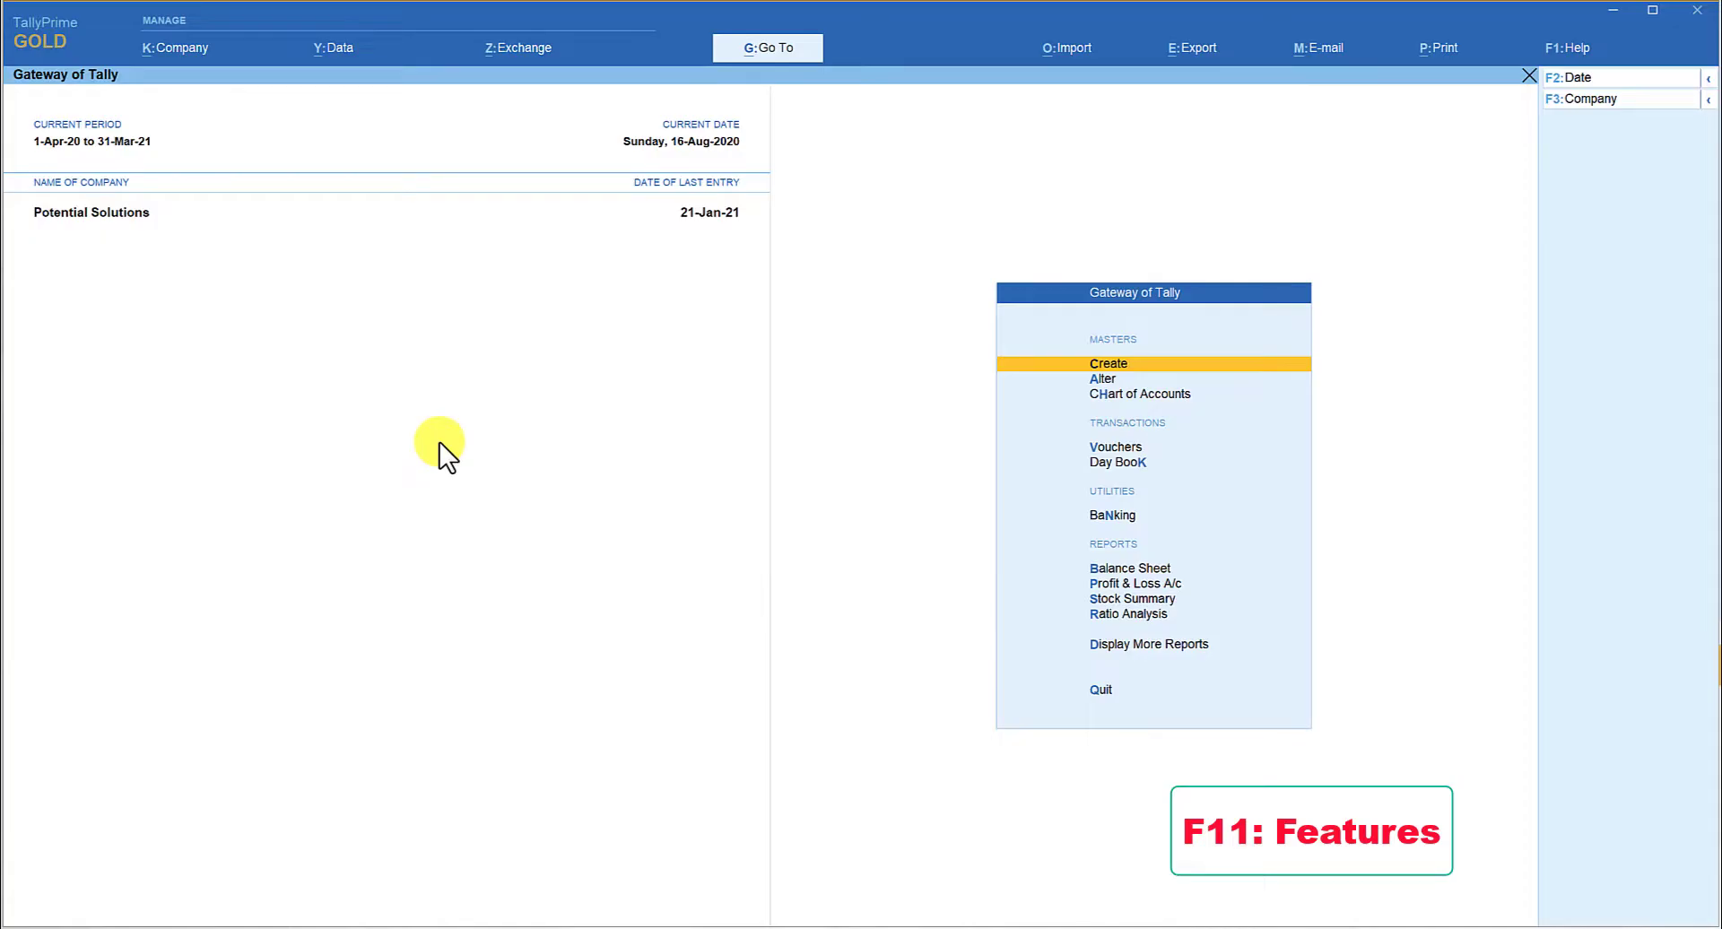
{"action": "key", "text": "F11"}
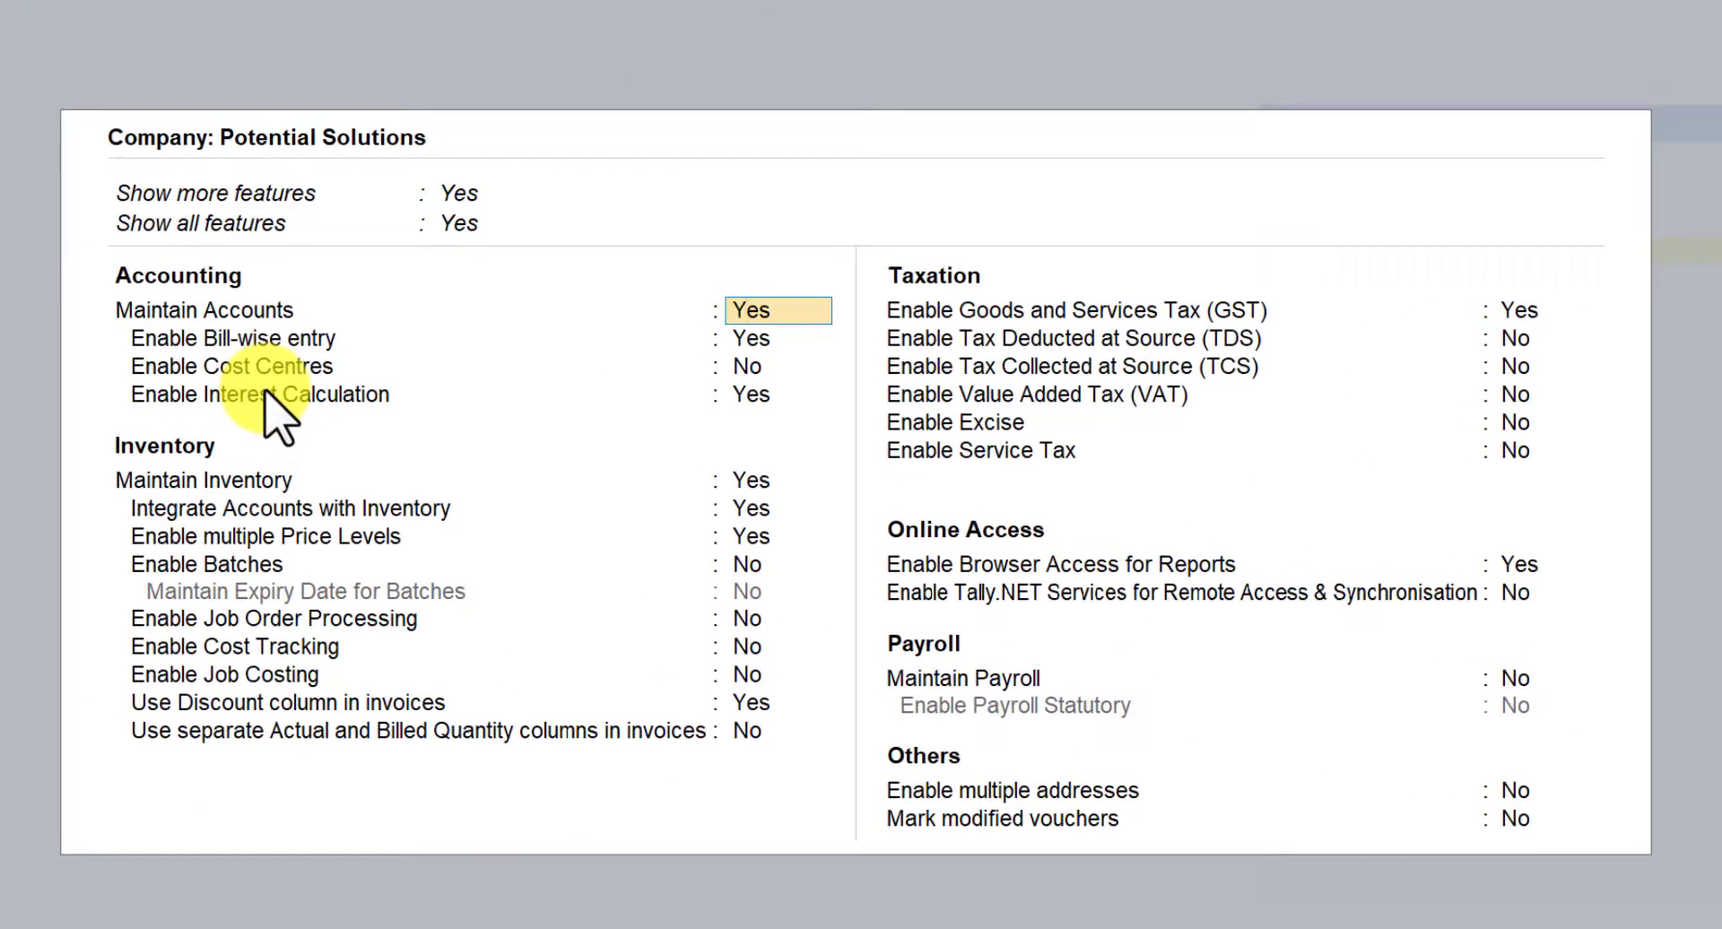
Set Show more features to No and restore it to Yes.
{"action": "key", "text": "Up"}
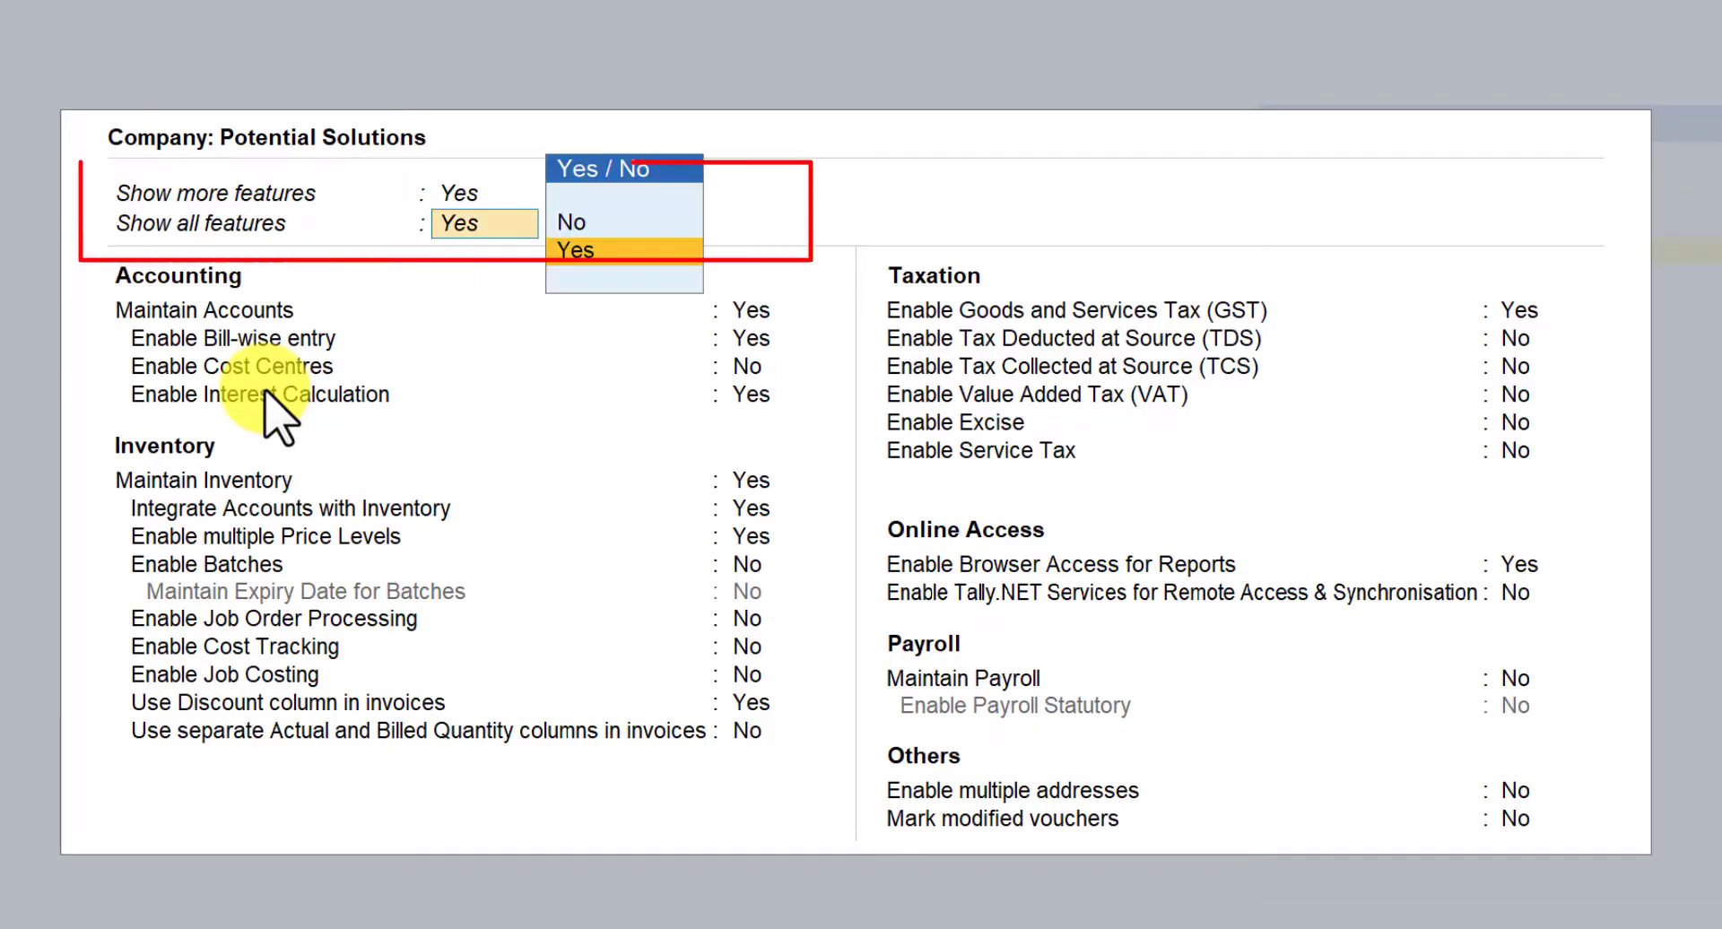
{"action": "key", "text": "Up"}
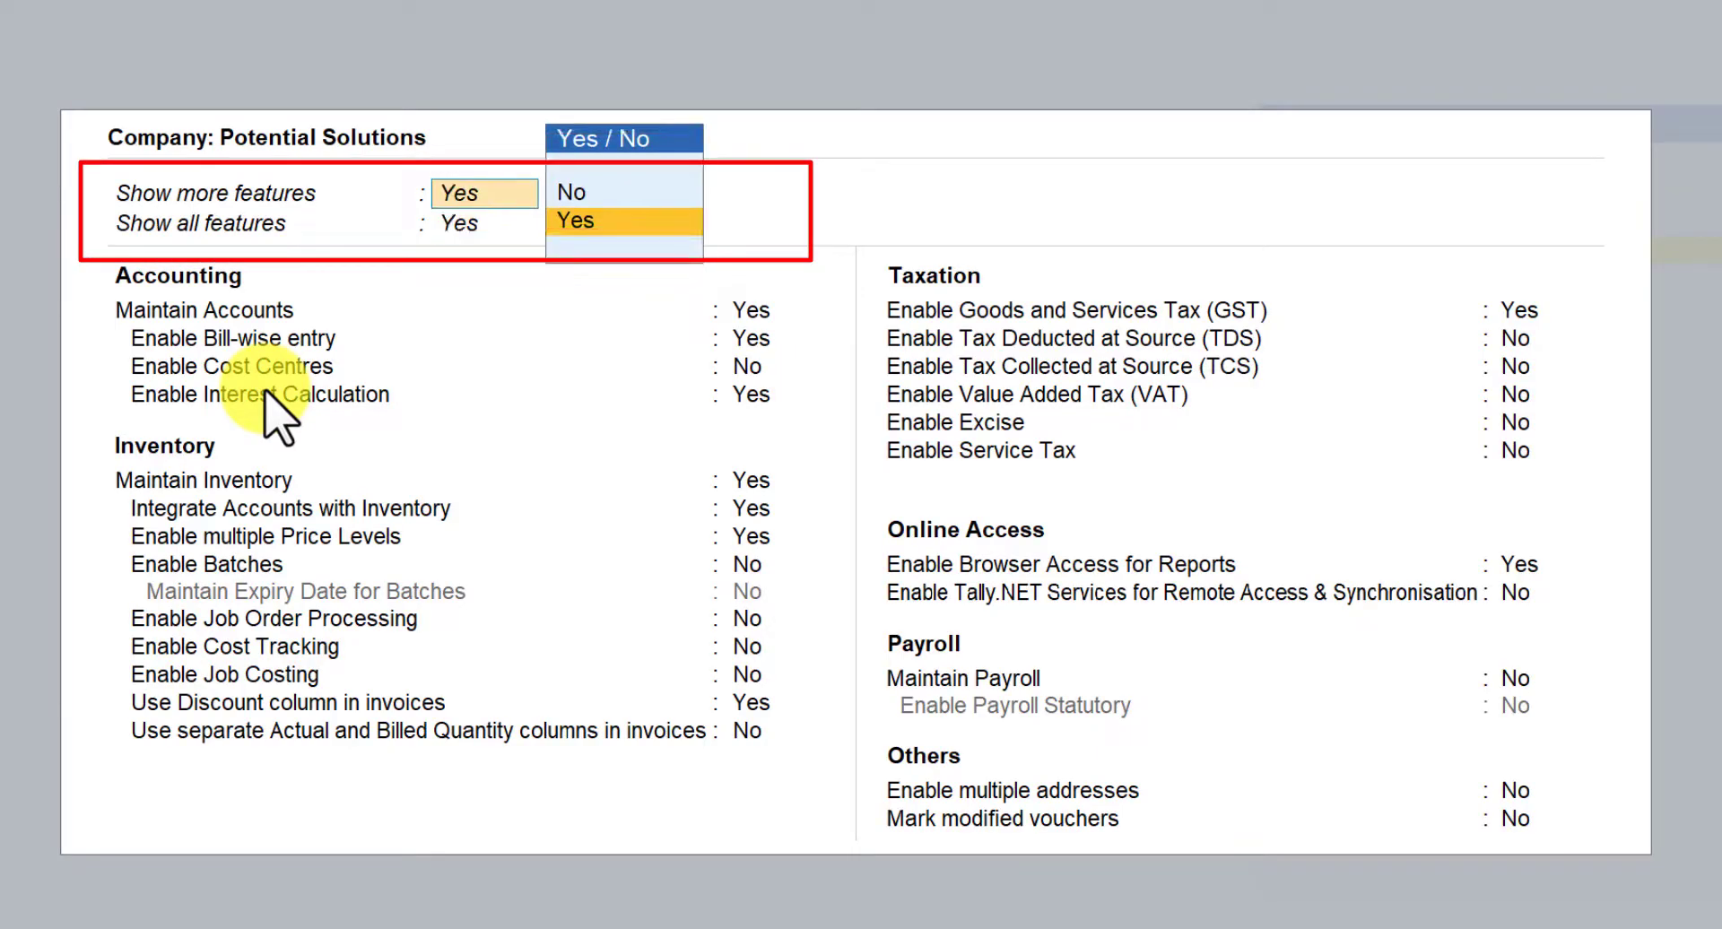
{"action": "key", "text": "Up"}
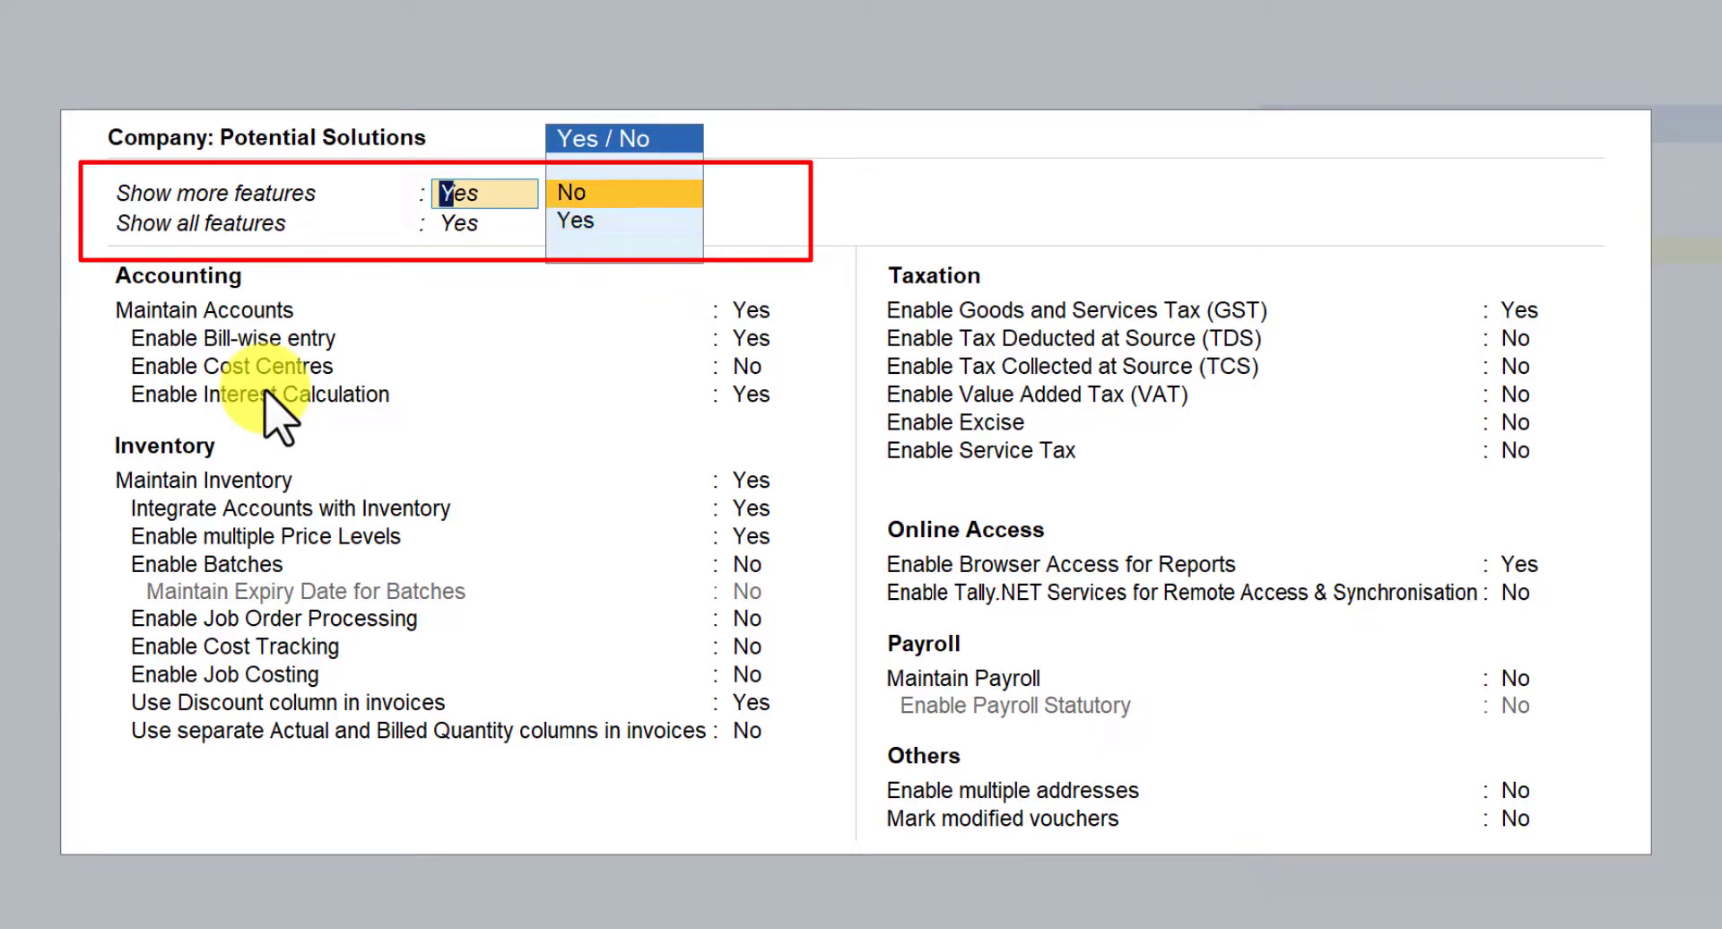
{"action": "key", "text": "Return"}
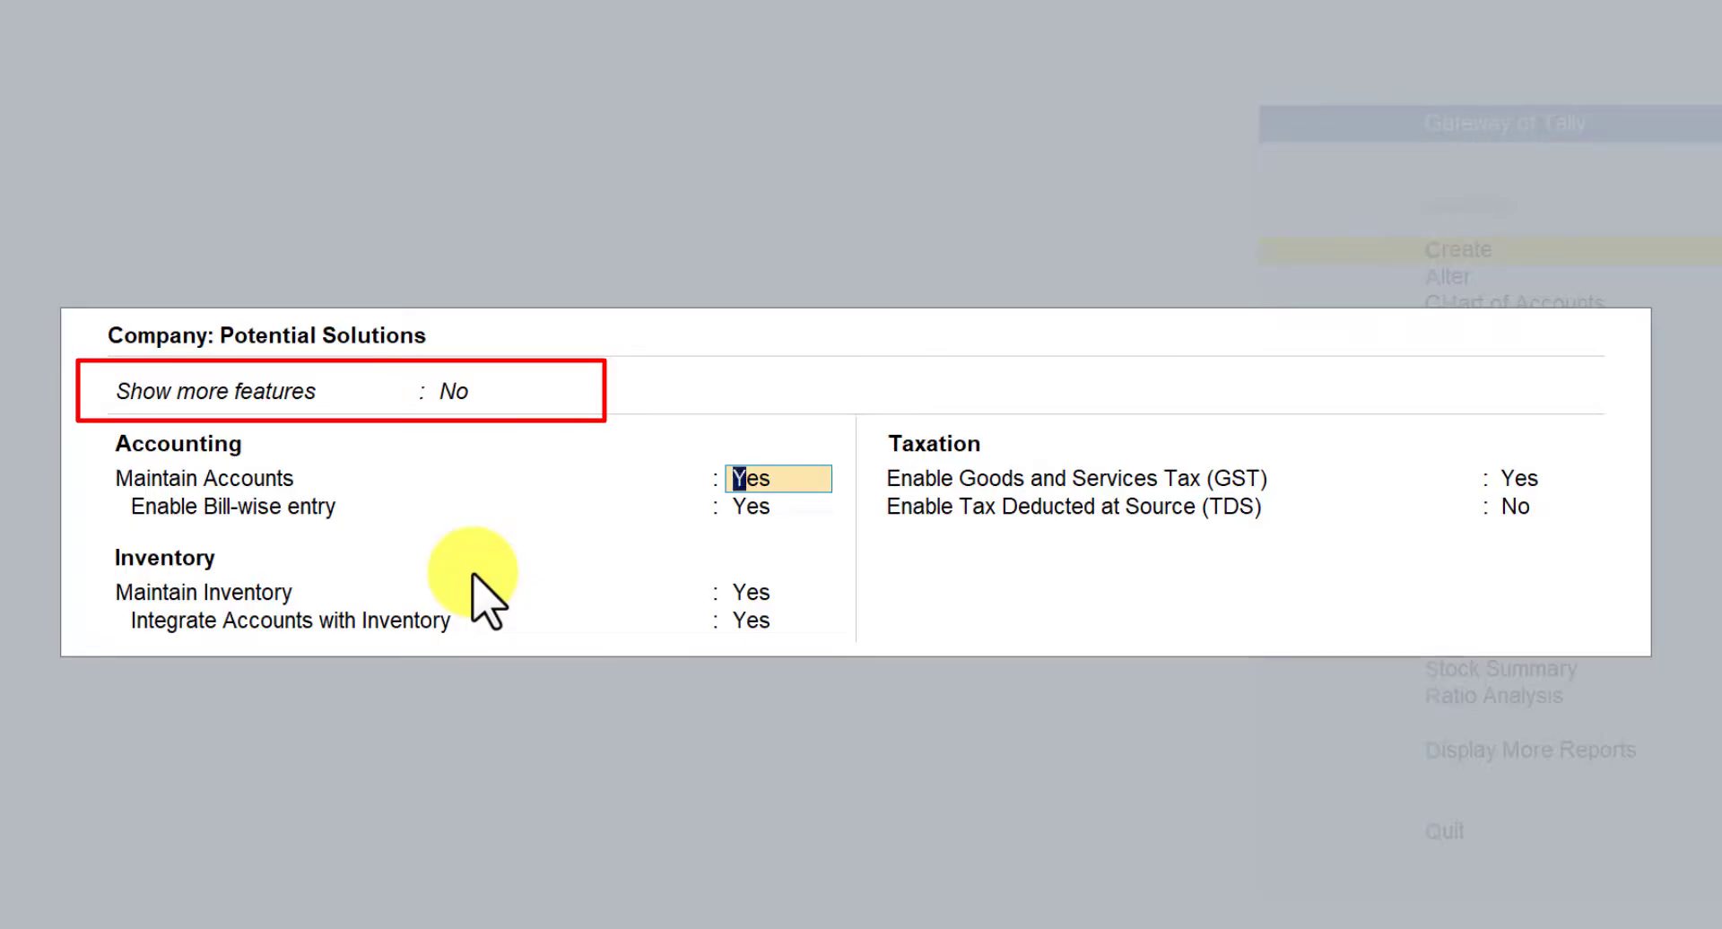
{"action": "key", "text": "Up"}
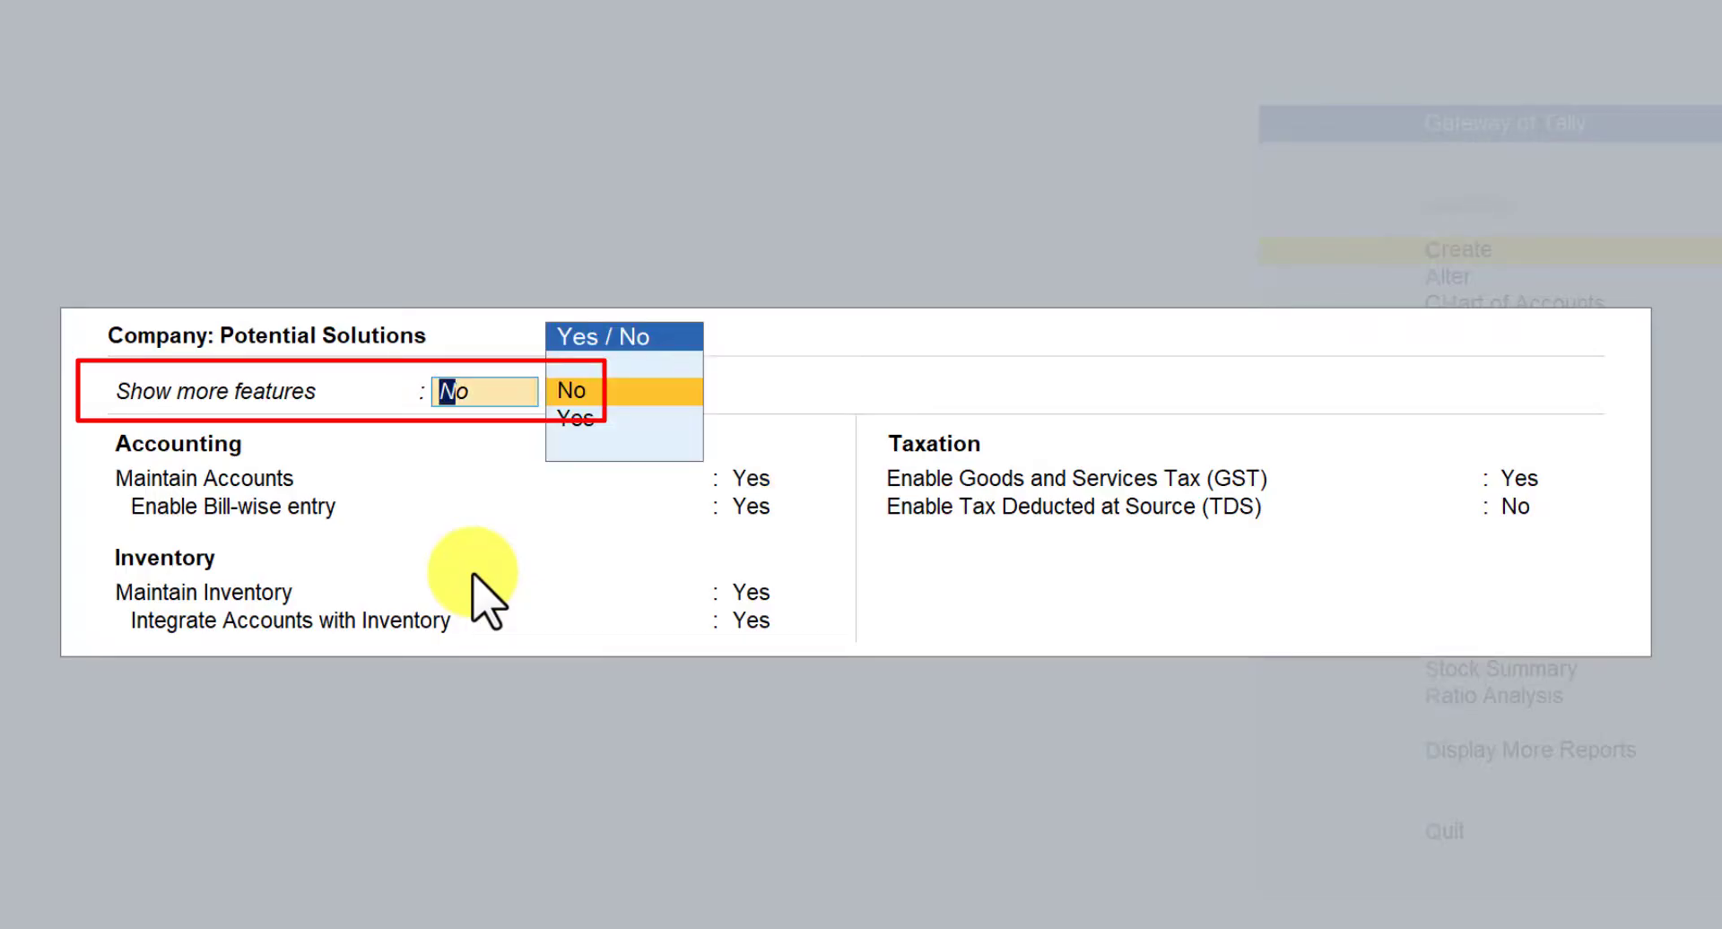
{"action": "key", "text": "Down"}
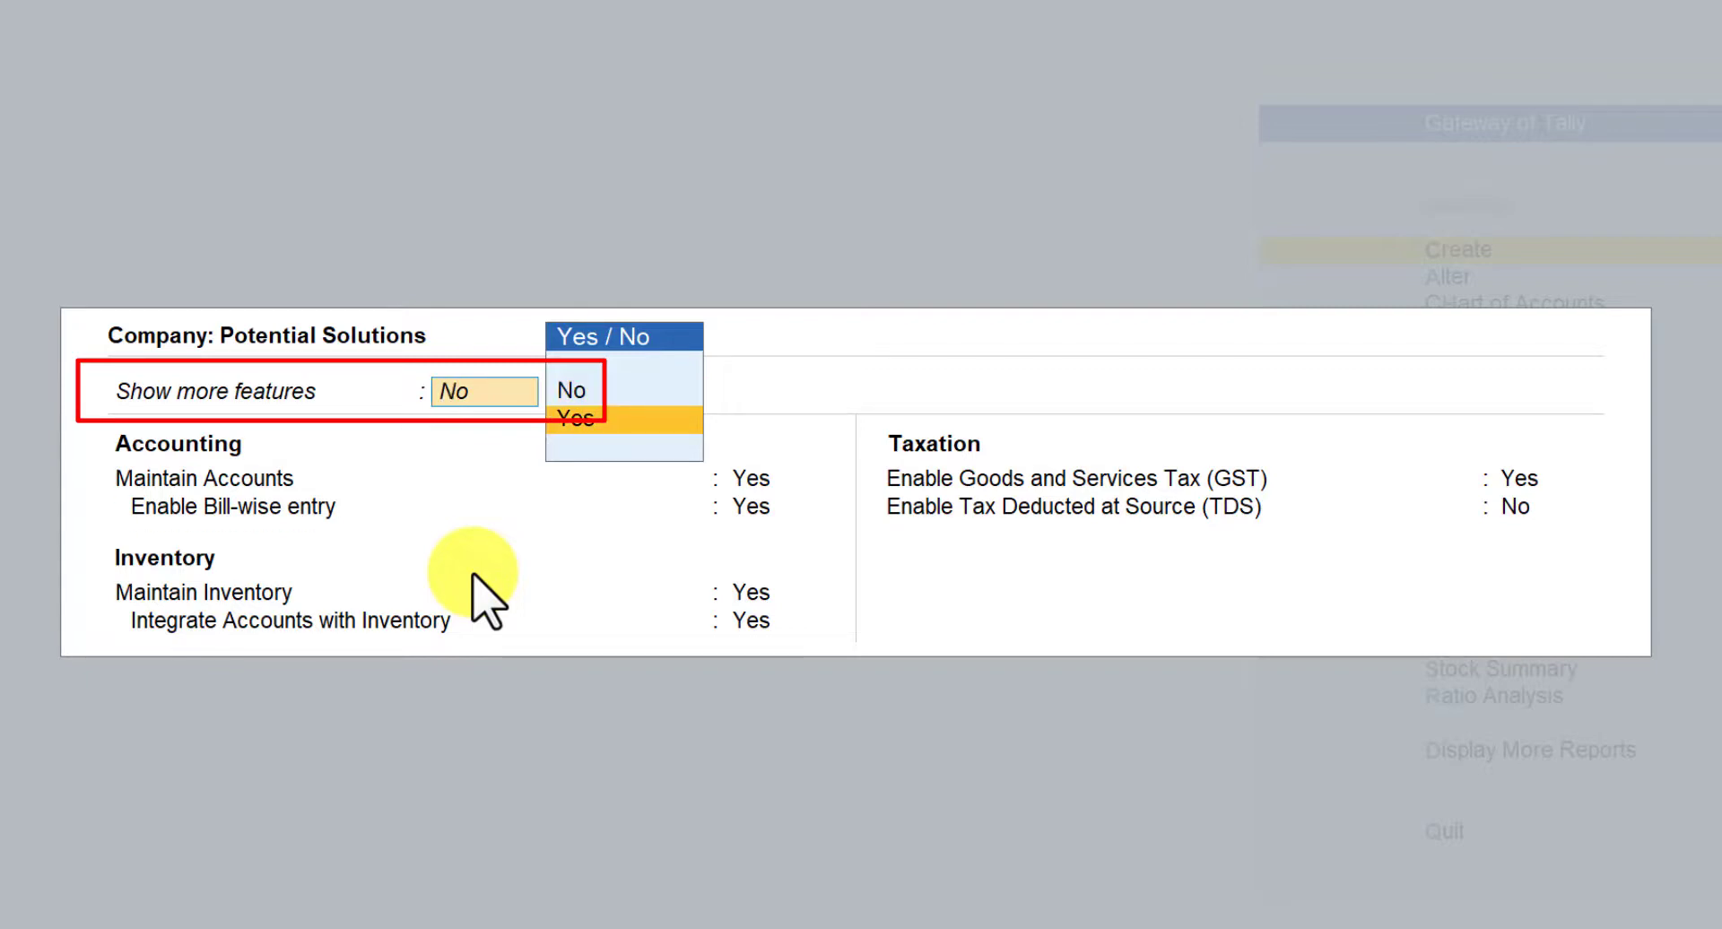
{"action": "key", "text": "Return"}
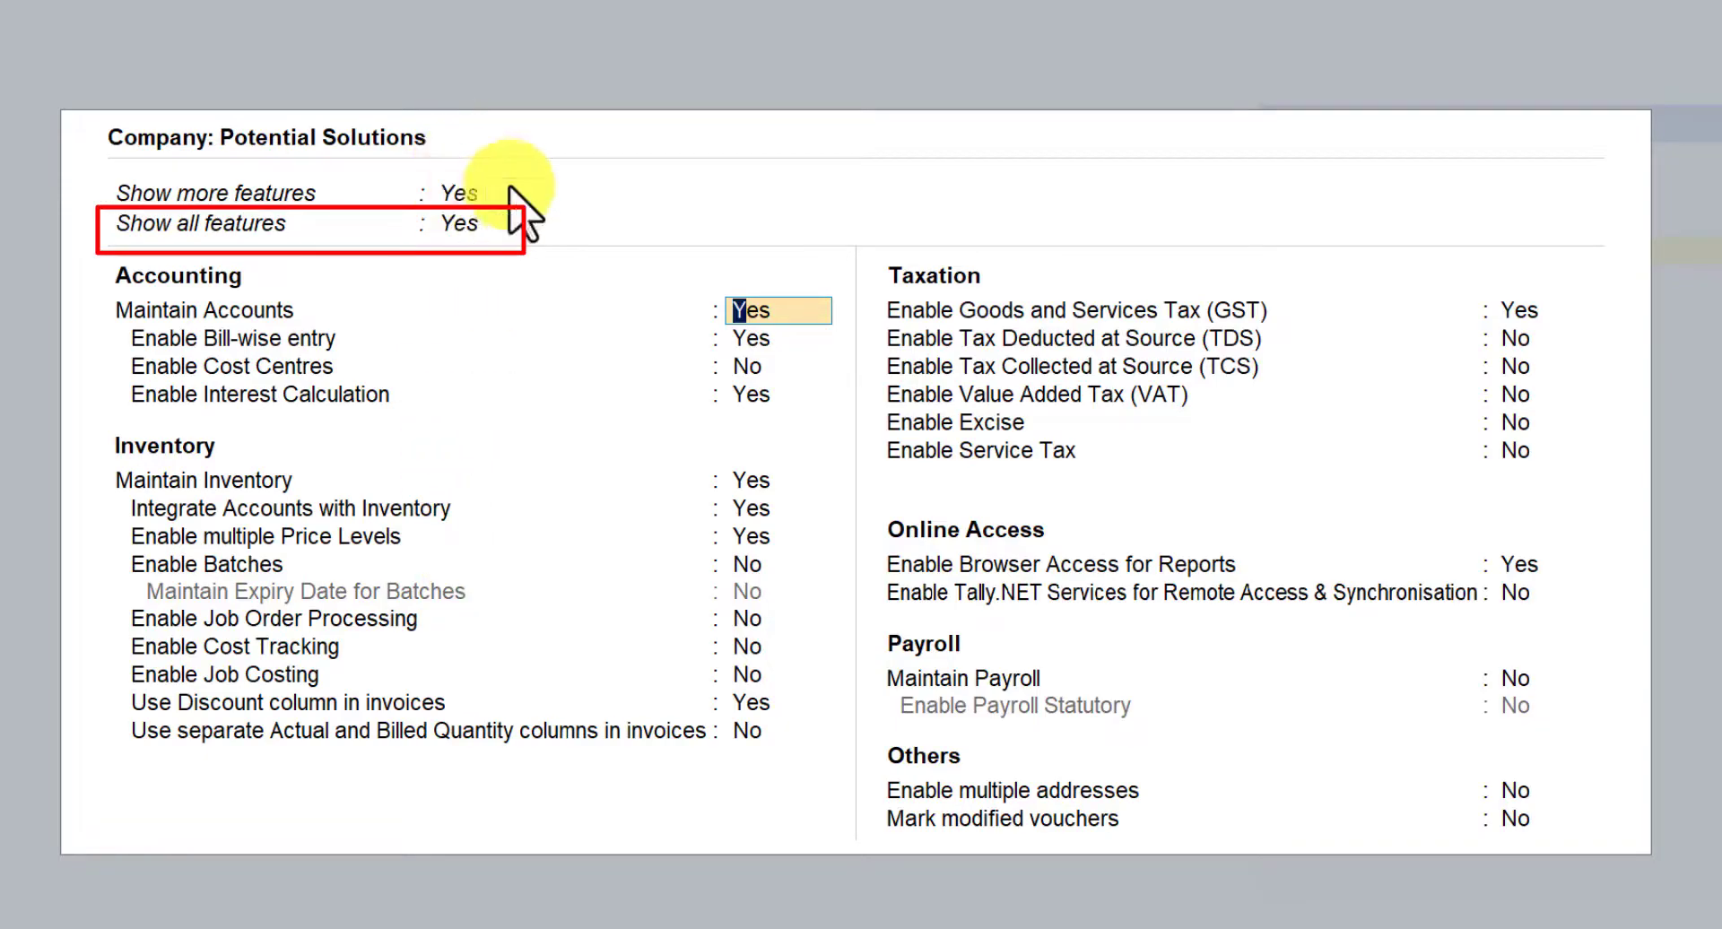
Set Show all features to No and restore it to Yes.
{"action": "left_click", "coordinate": [469, 224]}
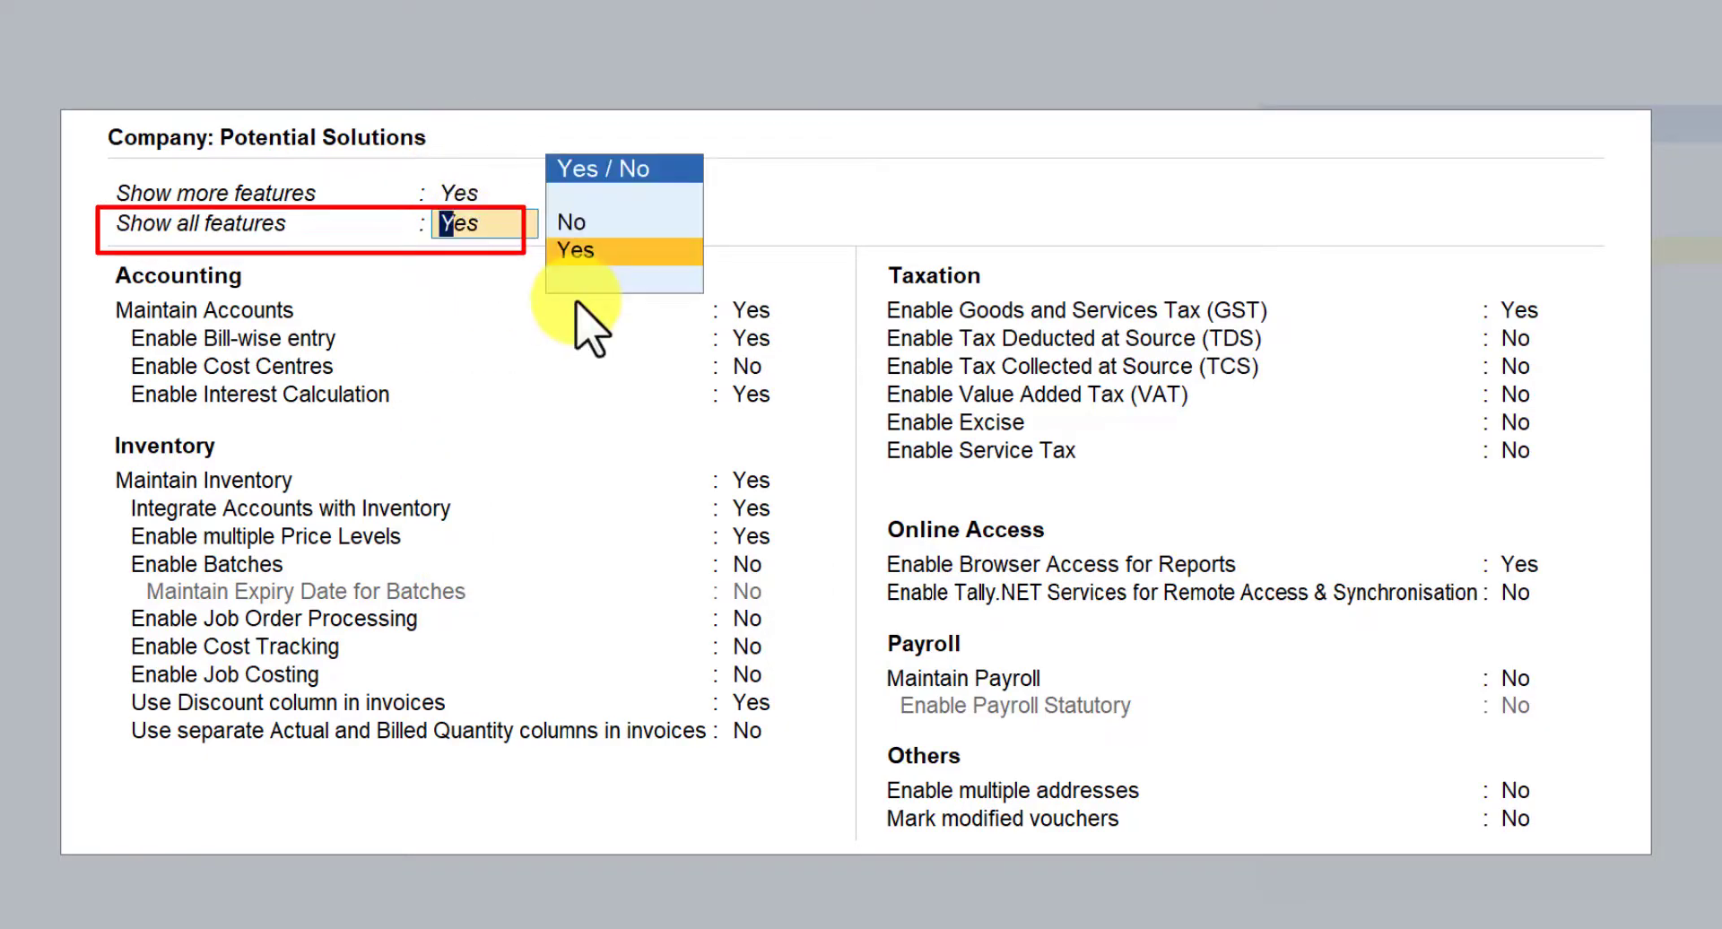
{"action": "key", "text": "Up"}
{"action": "key", "text": "Return"}
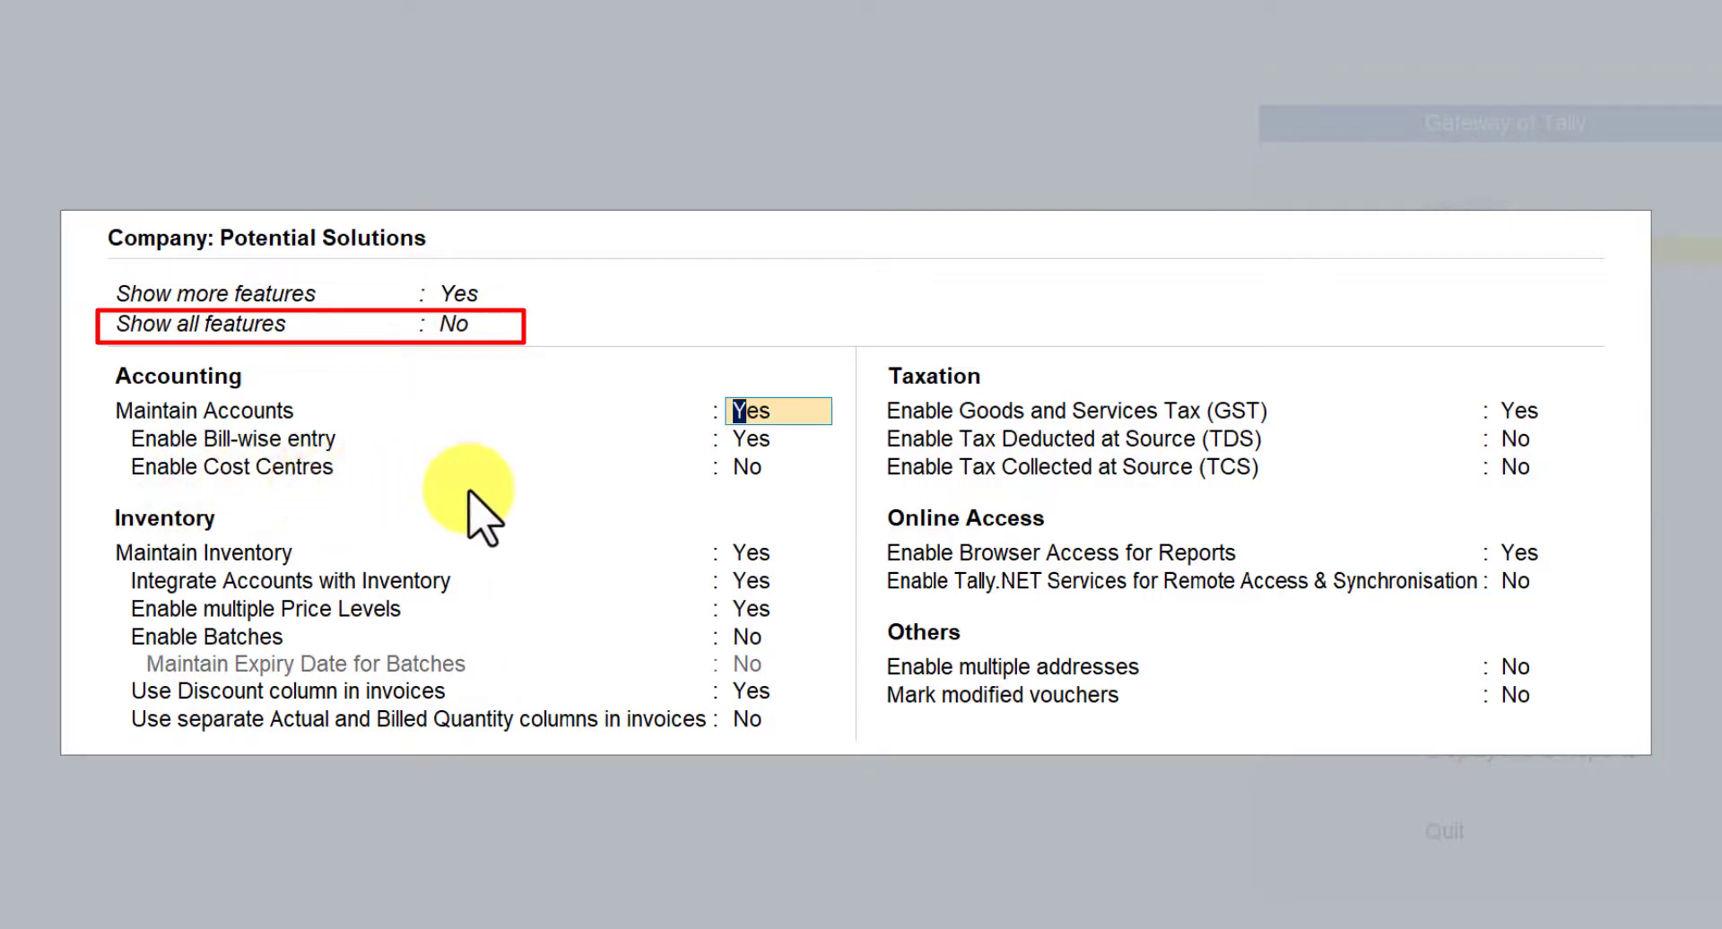
{"action": "key", "text": "Up"}
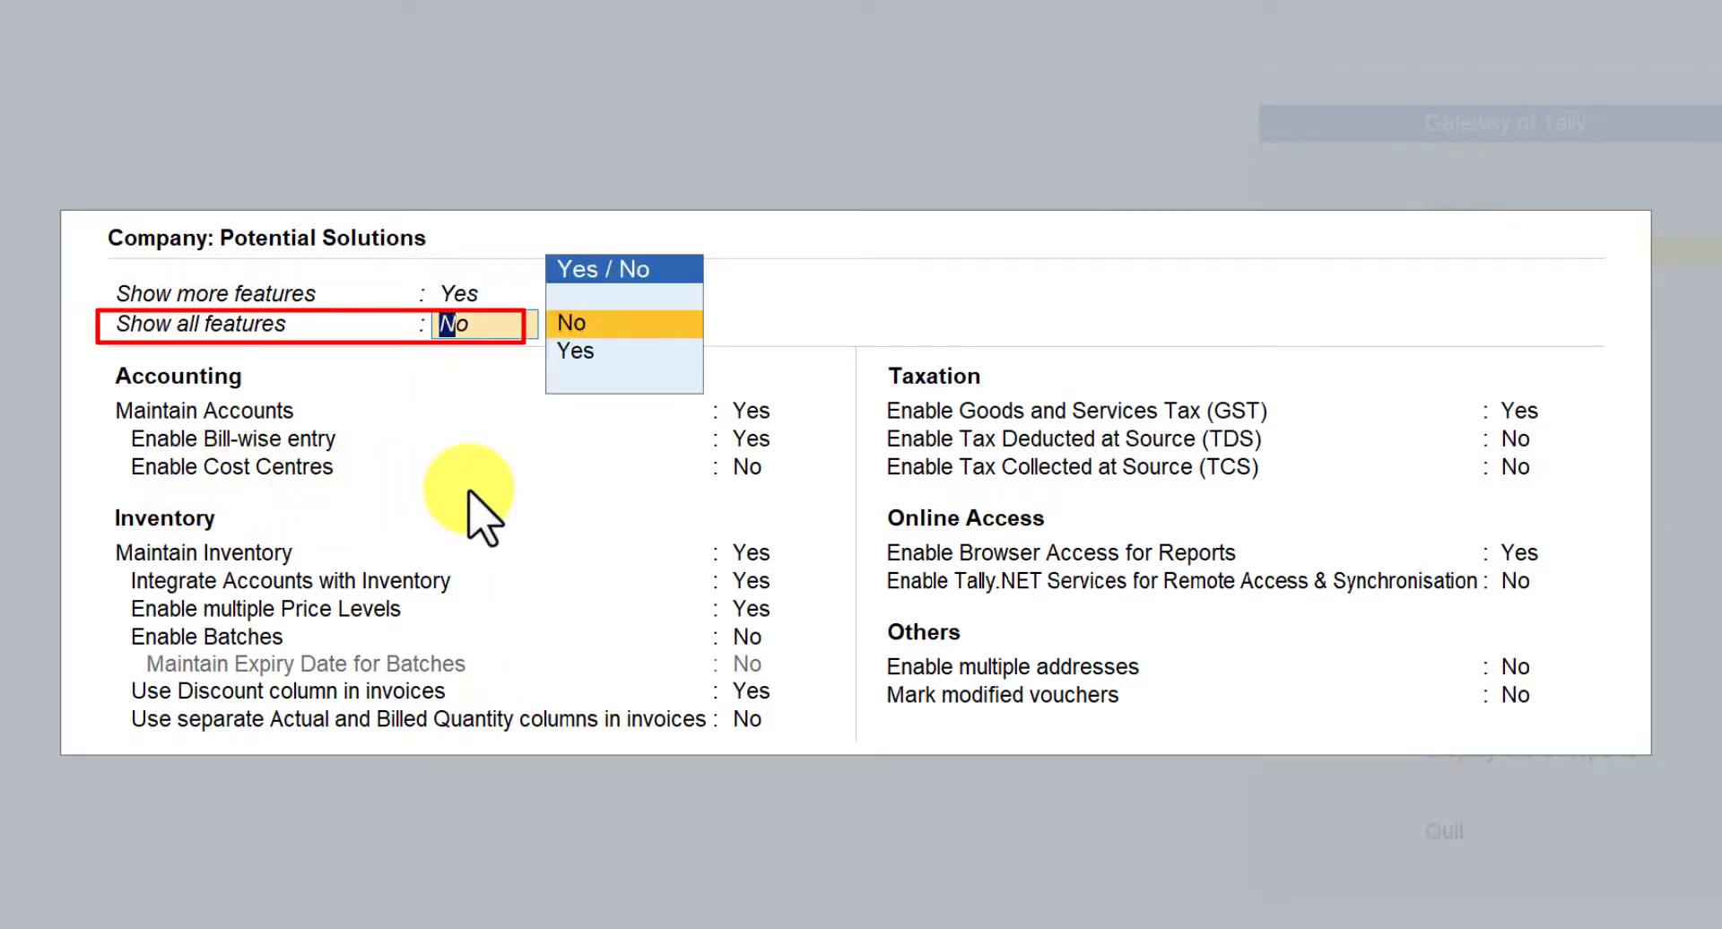
{"action": "key", "text": "Down"}
{"action": "key", "text": "Return"}
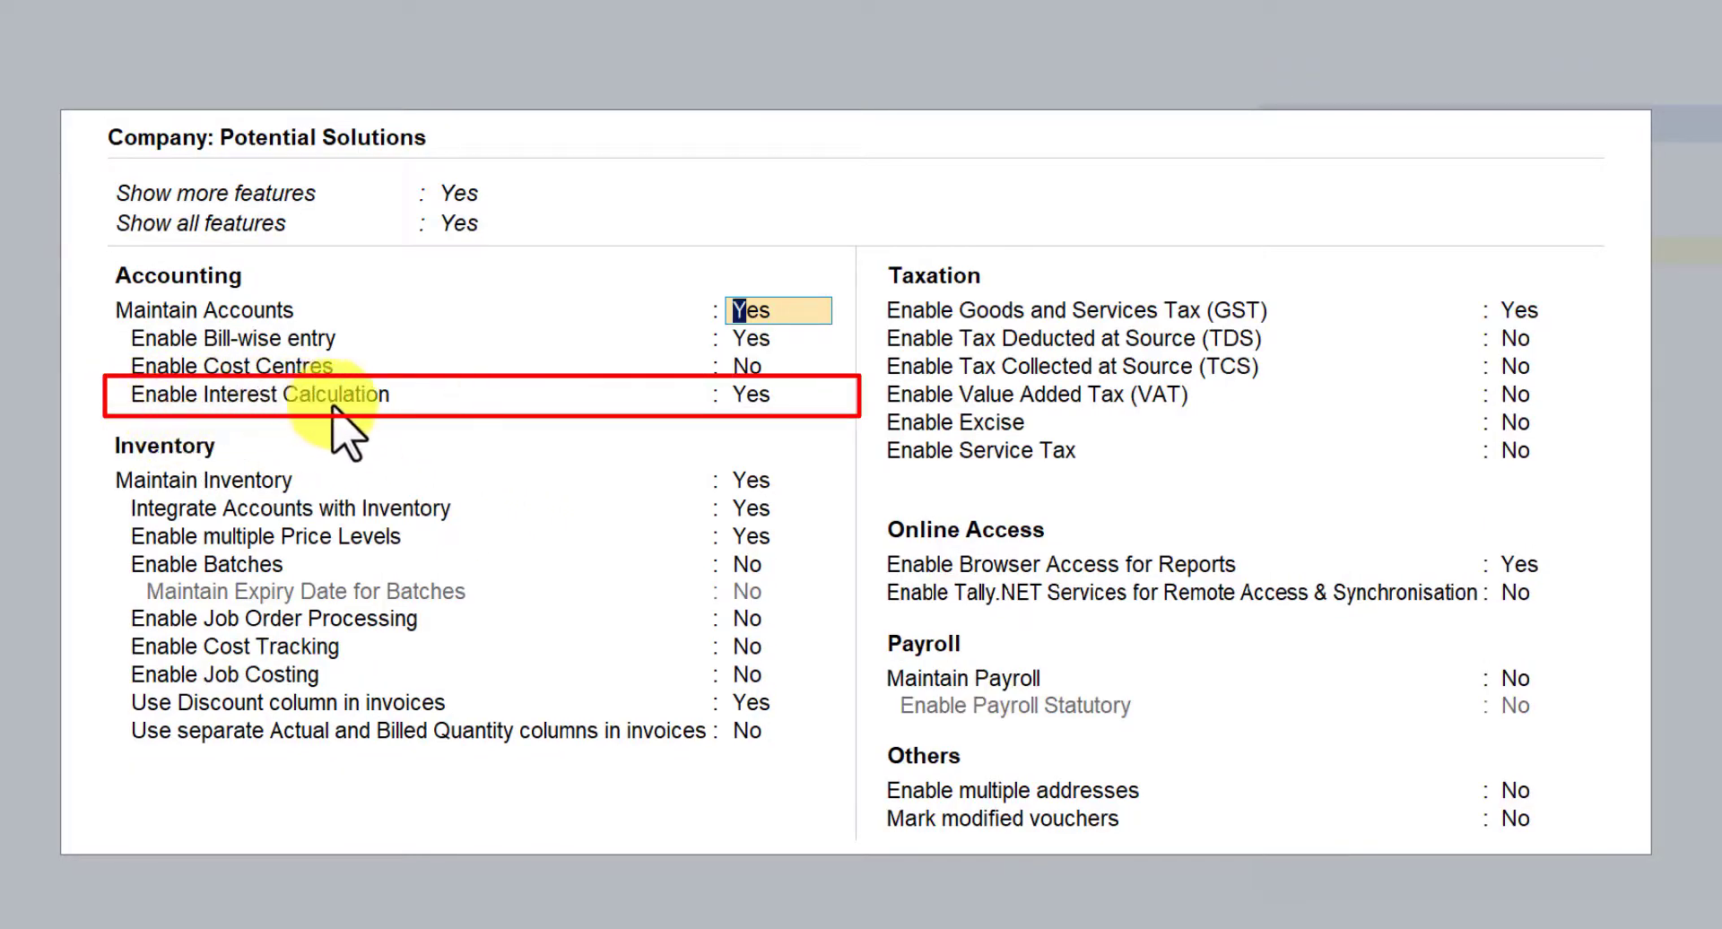
Set Enable Interest Calculation to No in the accounting features.
{"action": "left_click", "coordinate": [763, 400]}
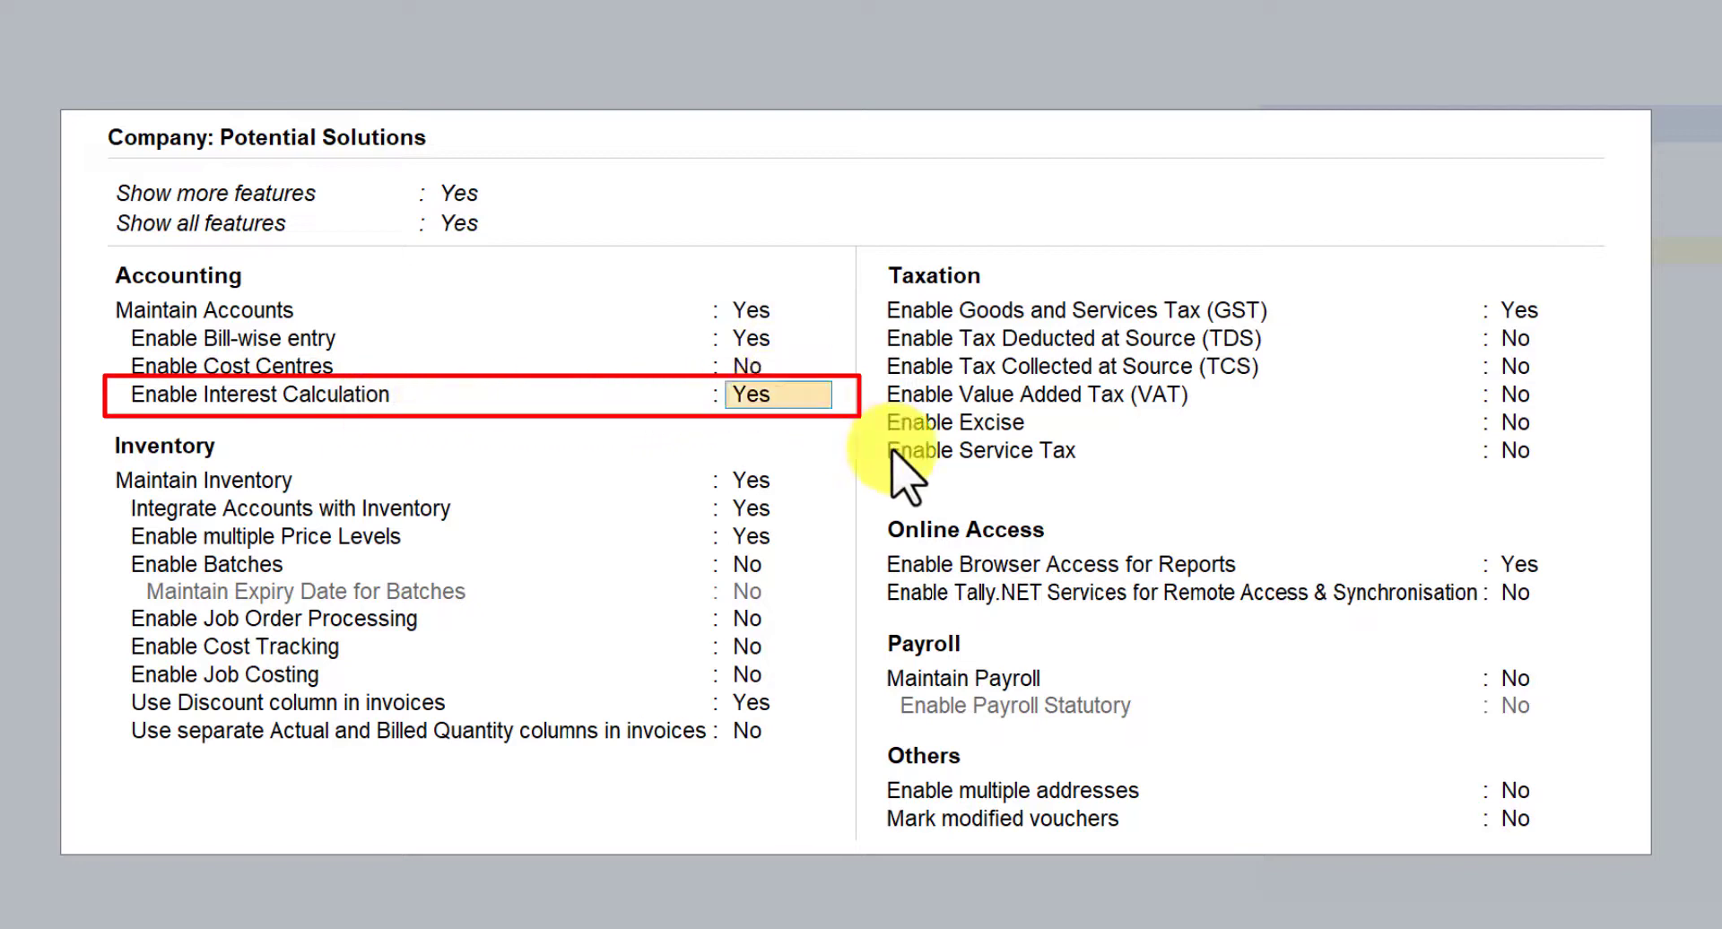
{"action": "type", "text": "n"}
{"action": "key", "text": "Return"}
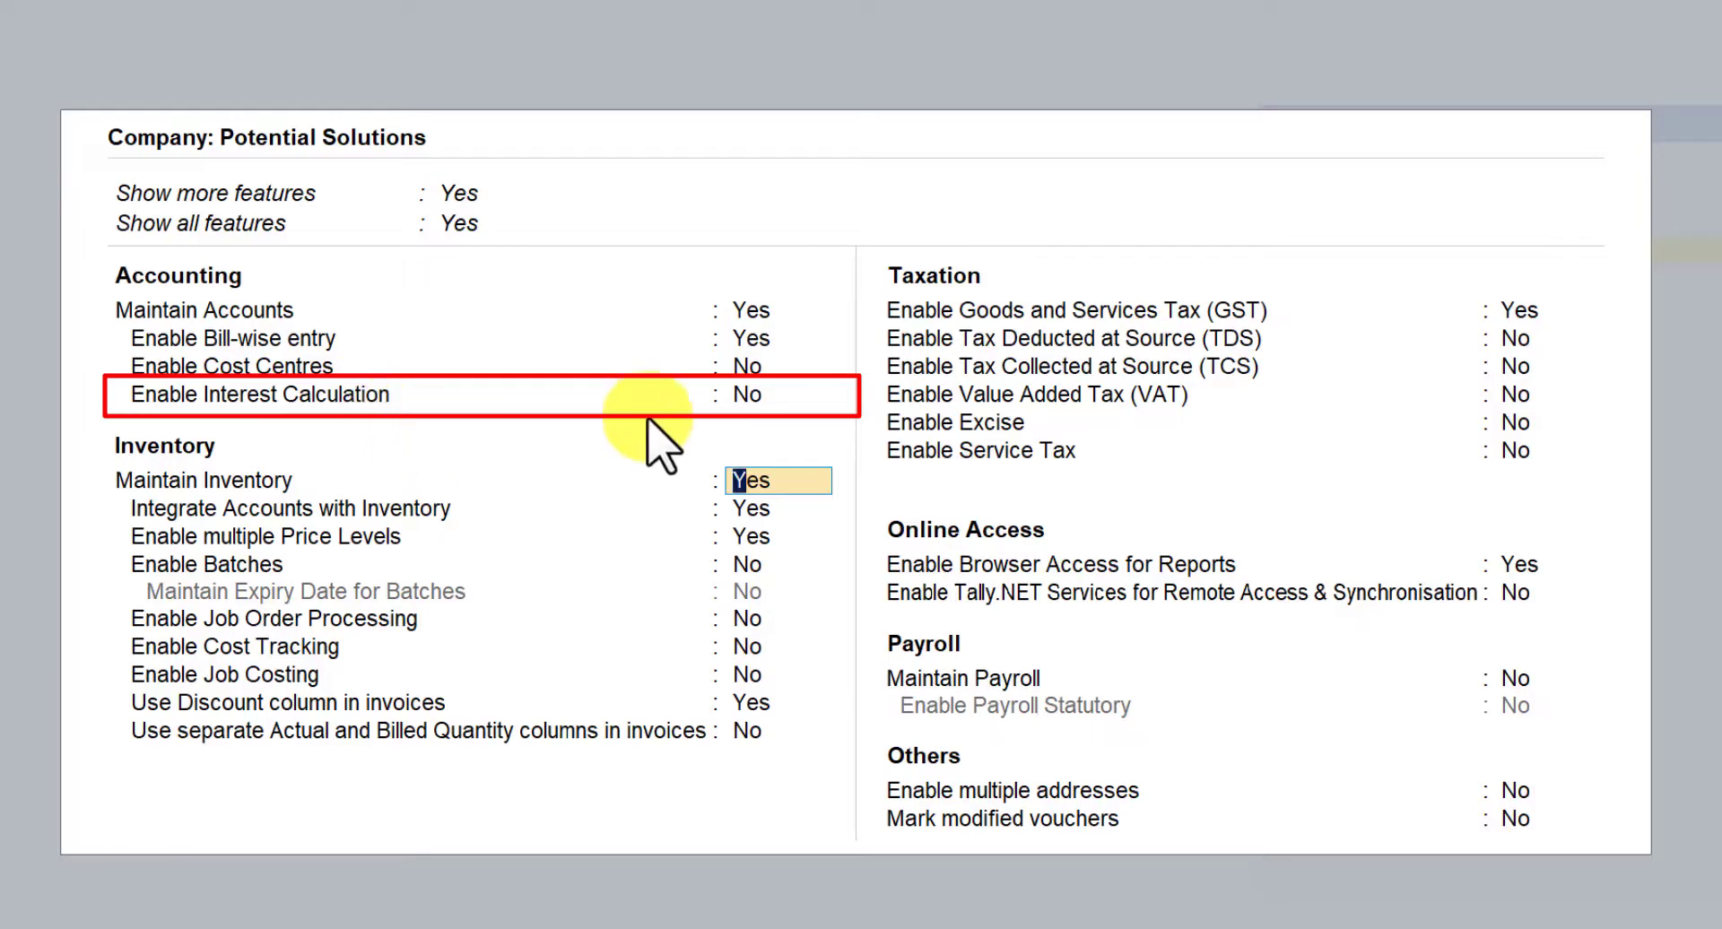
Set Enable Interest Calculation to Yes and save the company features.
{"action": "left_click", "coordinate": [756, 399]}
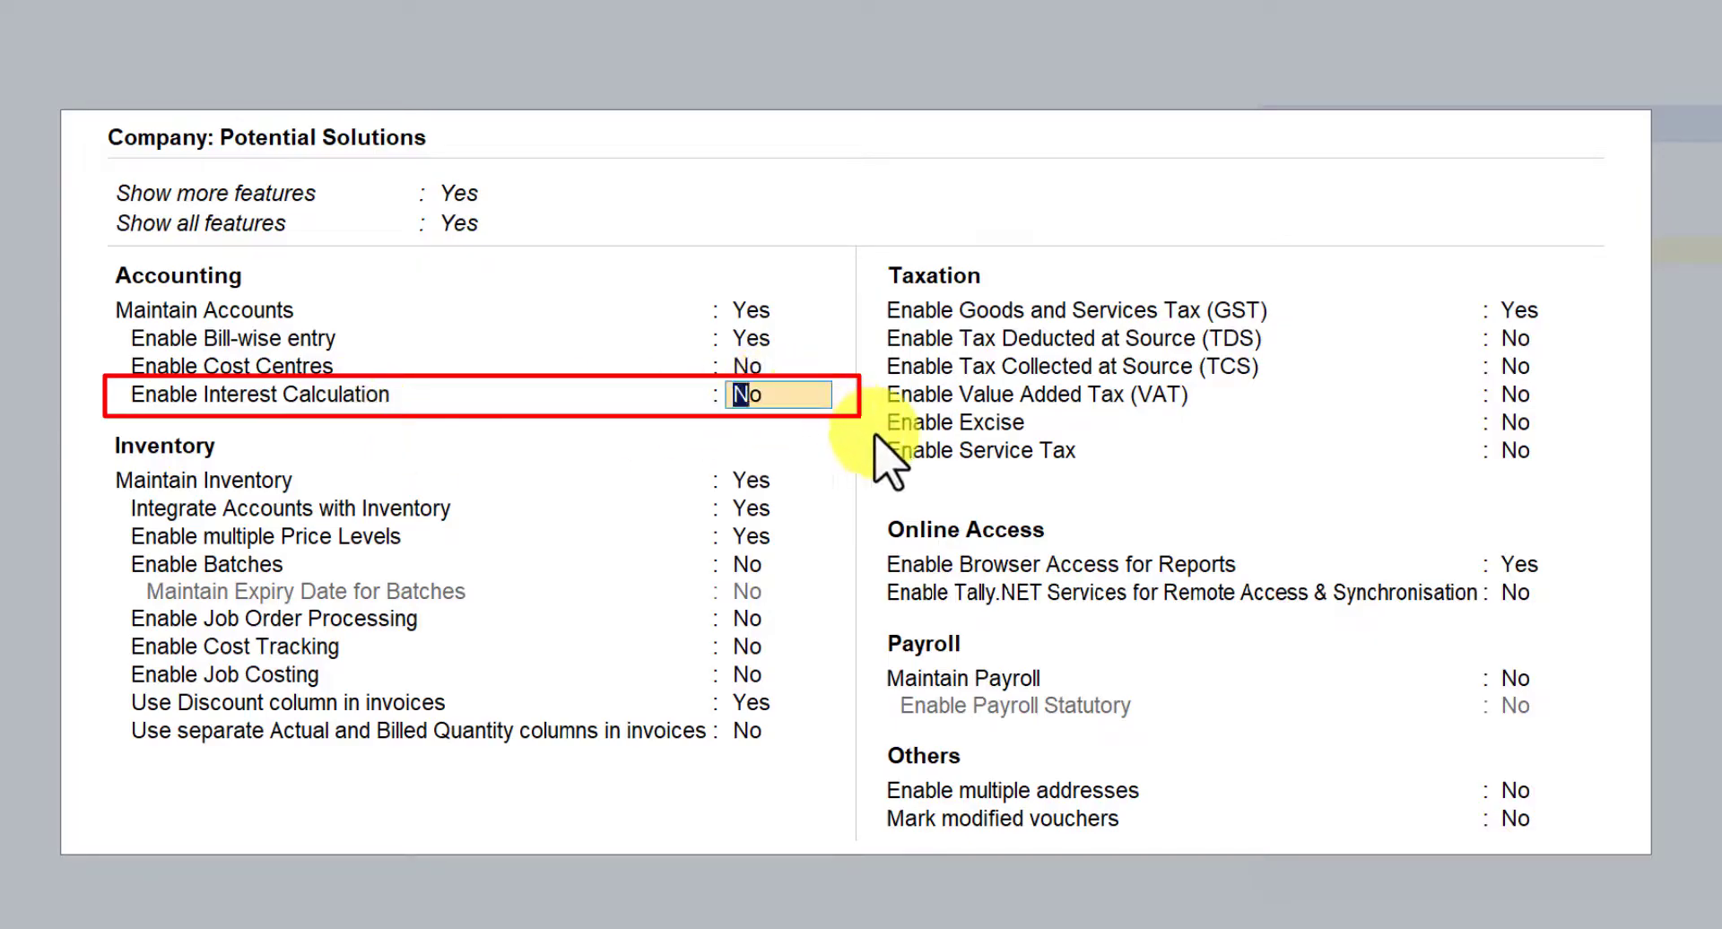
{"action": "type", "text": "y"}
{"action": "key", "text": "Return"}
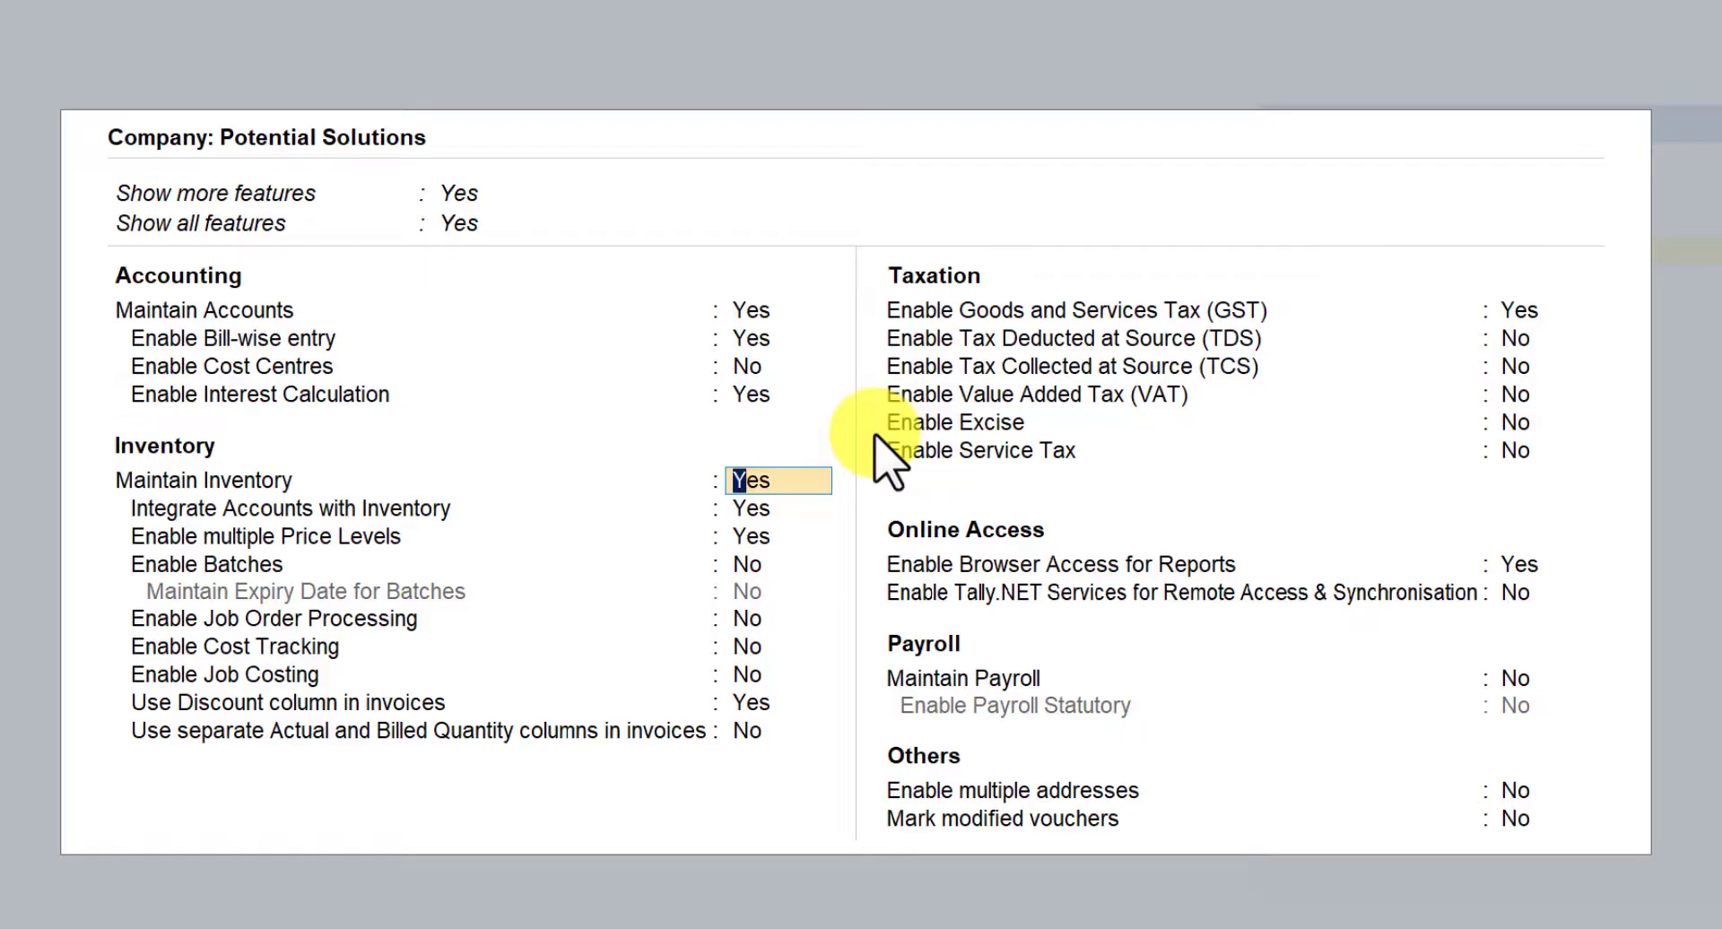
{"action": "key", "text": "ctrl+a"}
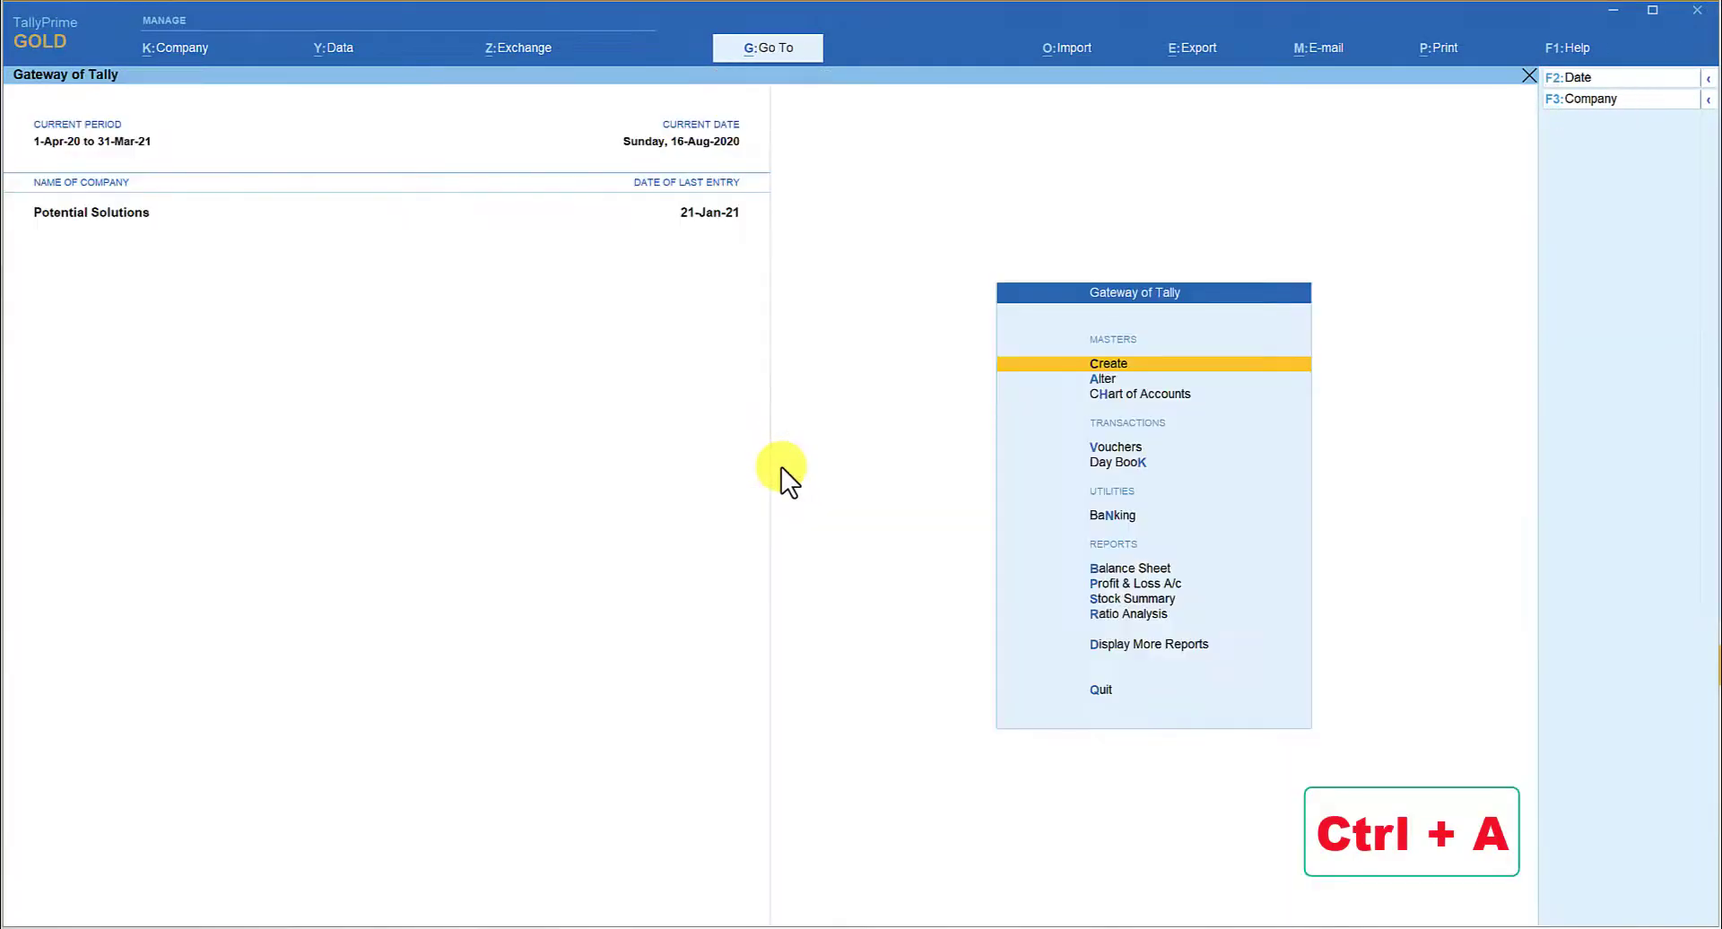
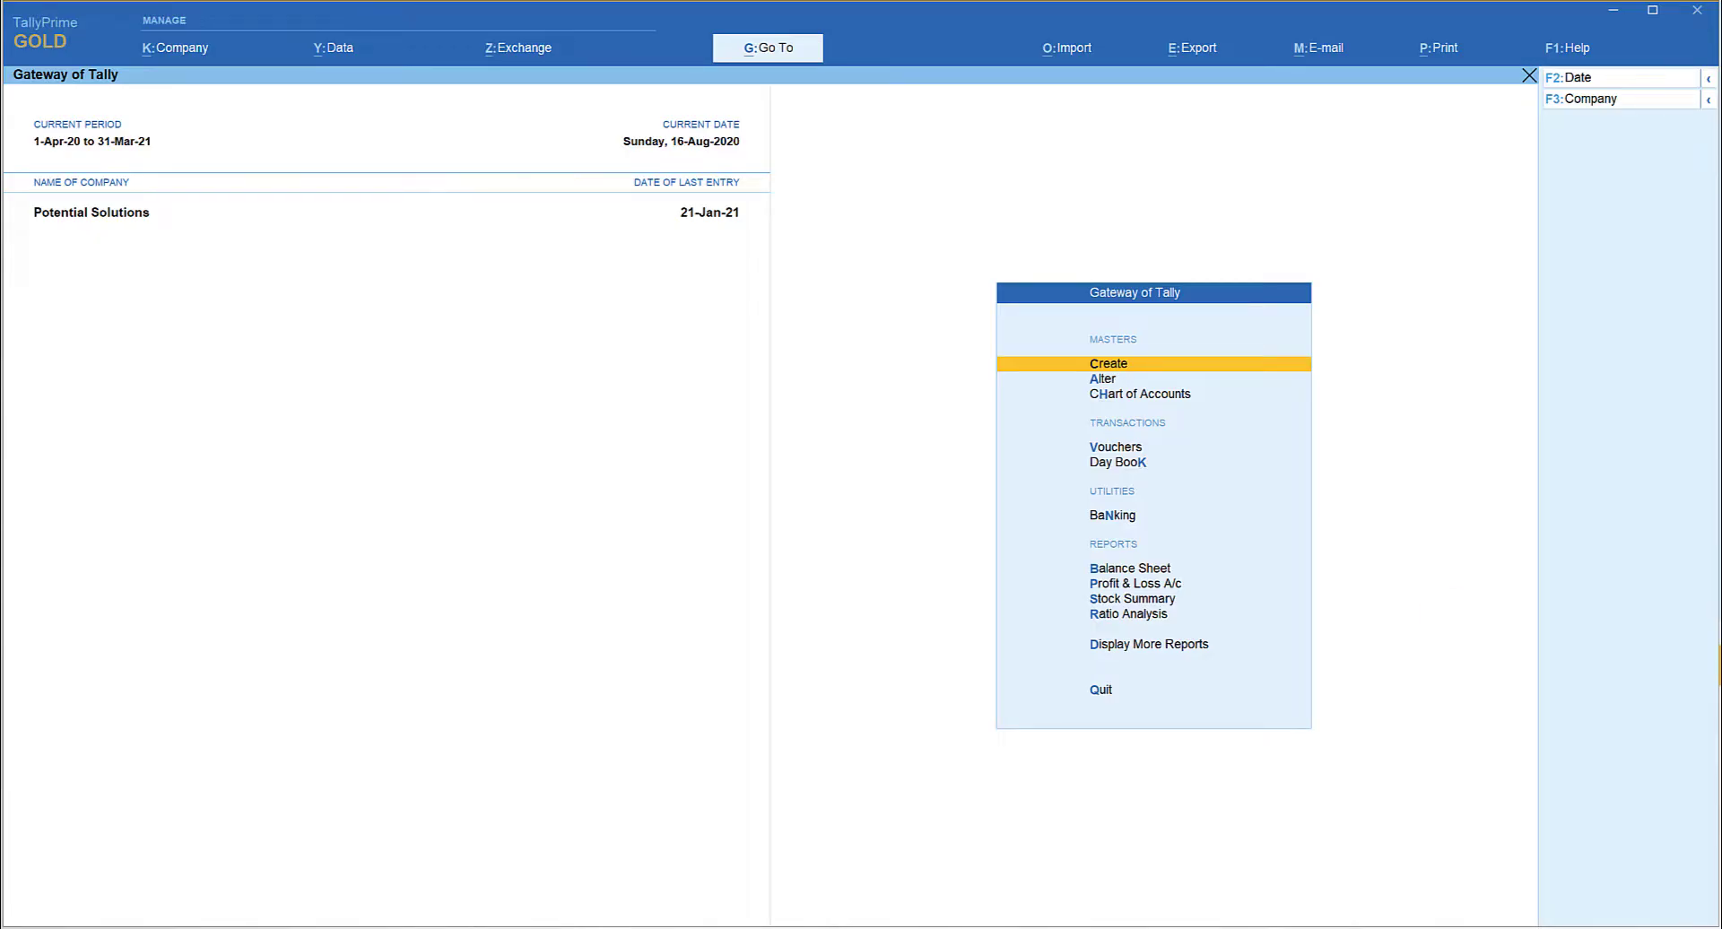
Open the India Mart ledger for alteration from the accounting masters.
{"action": "key", "text": "Down"}
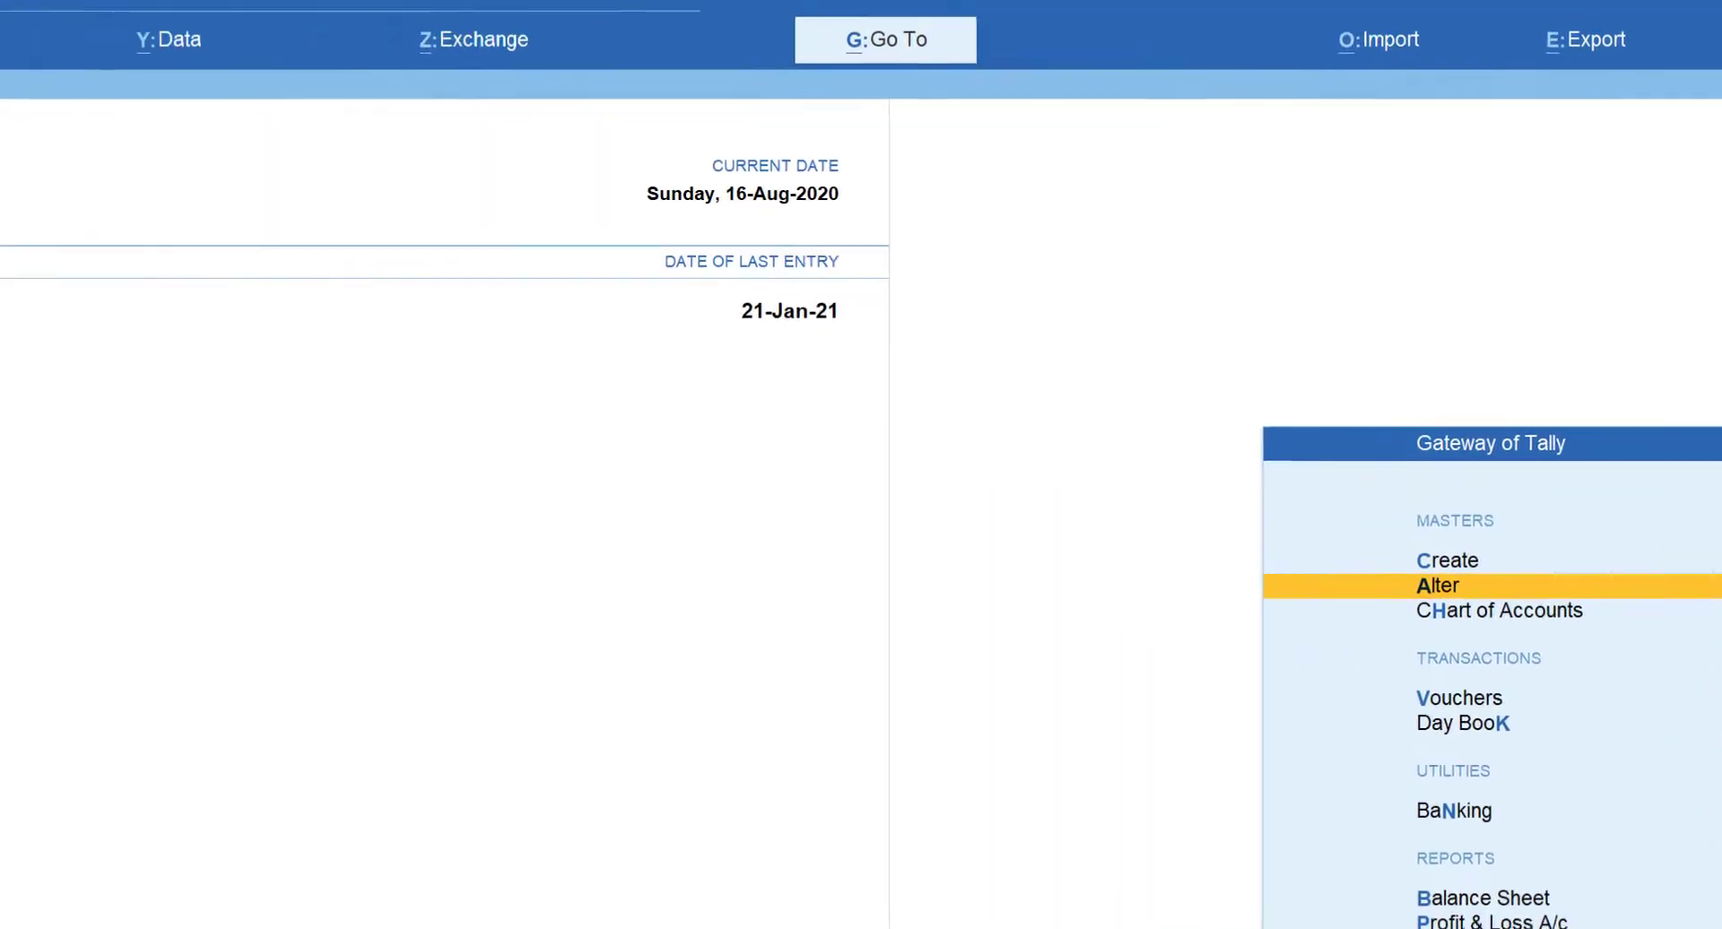
{"action": "key", "text": "Return"}
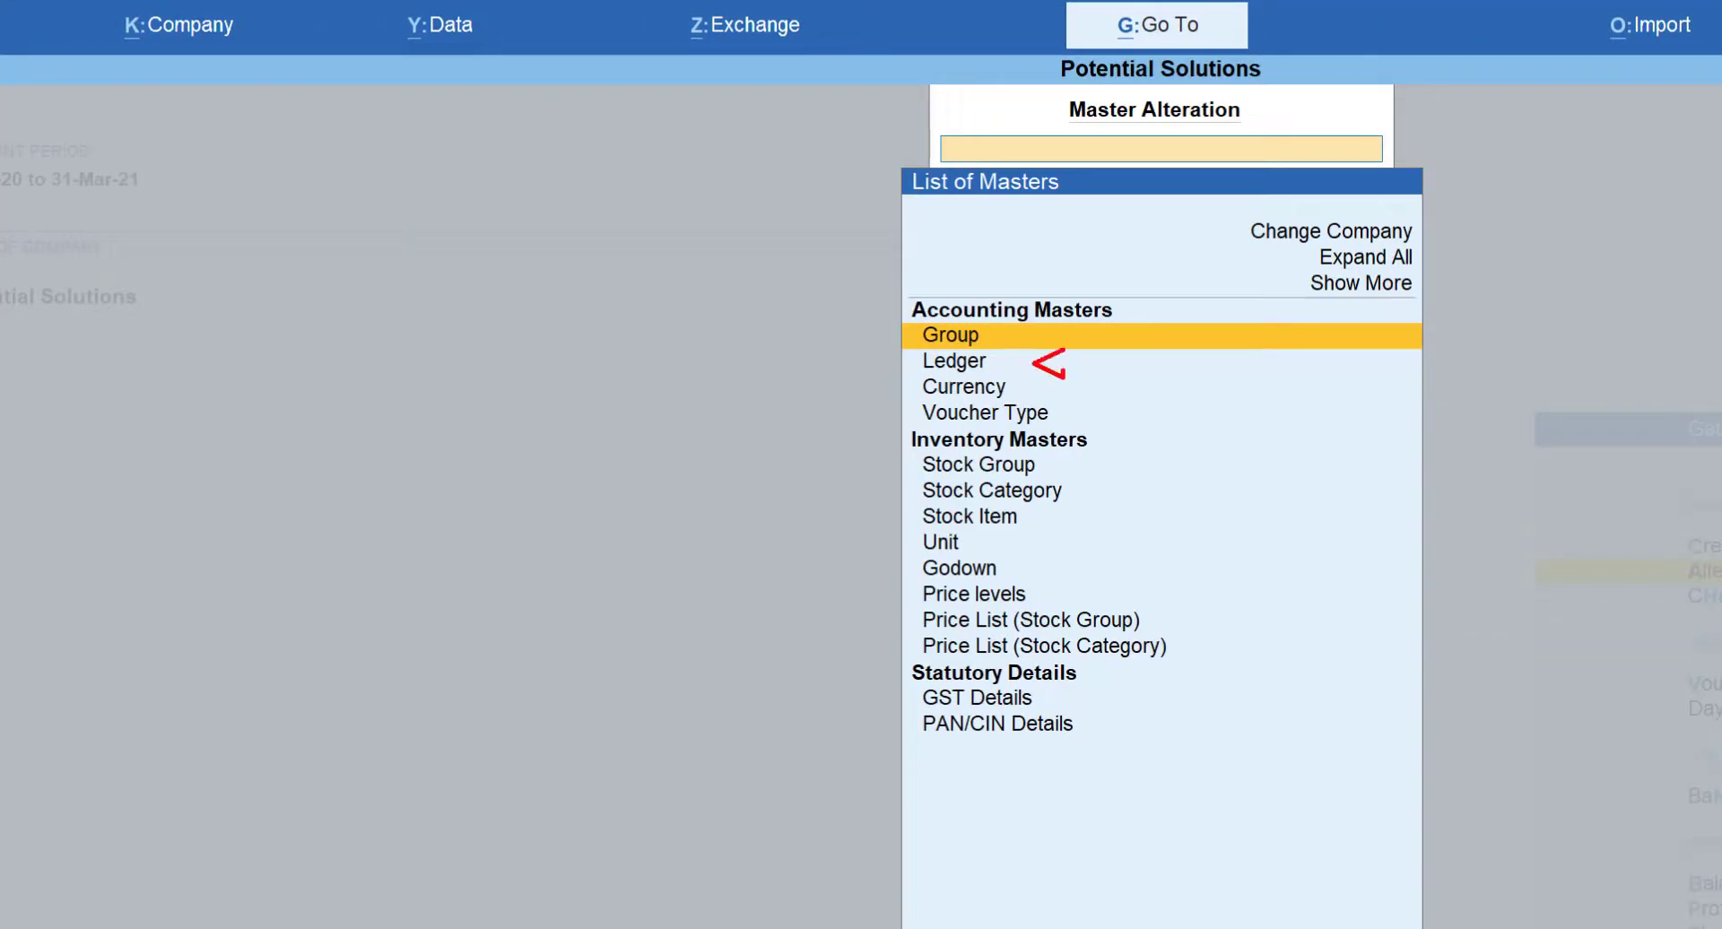
{"action": "key", "text": "Down"}
{"action": "key", "text": "Return"}
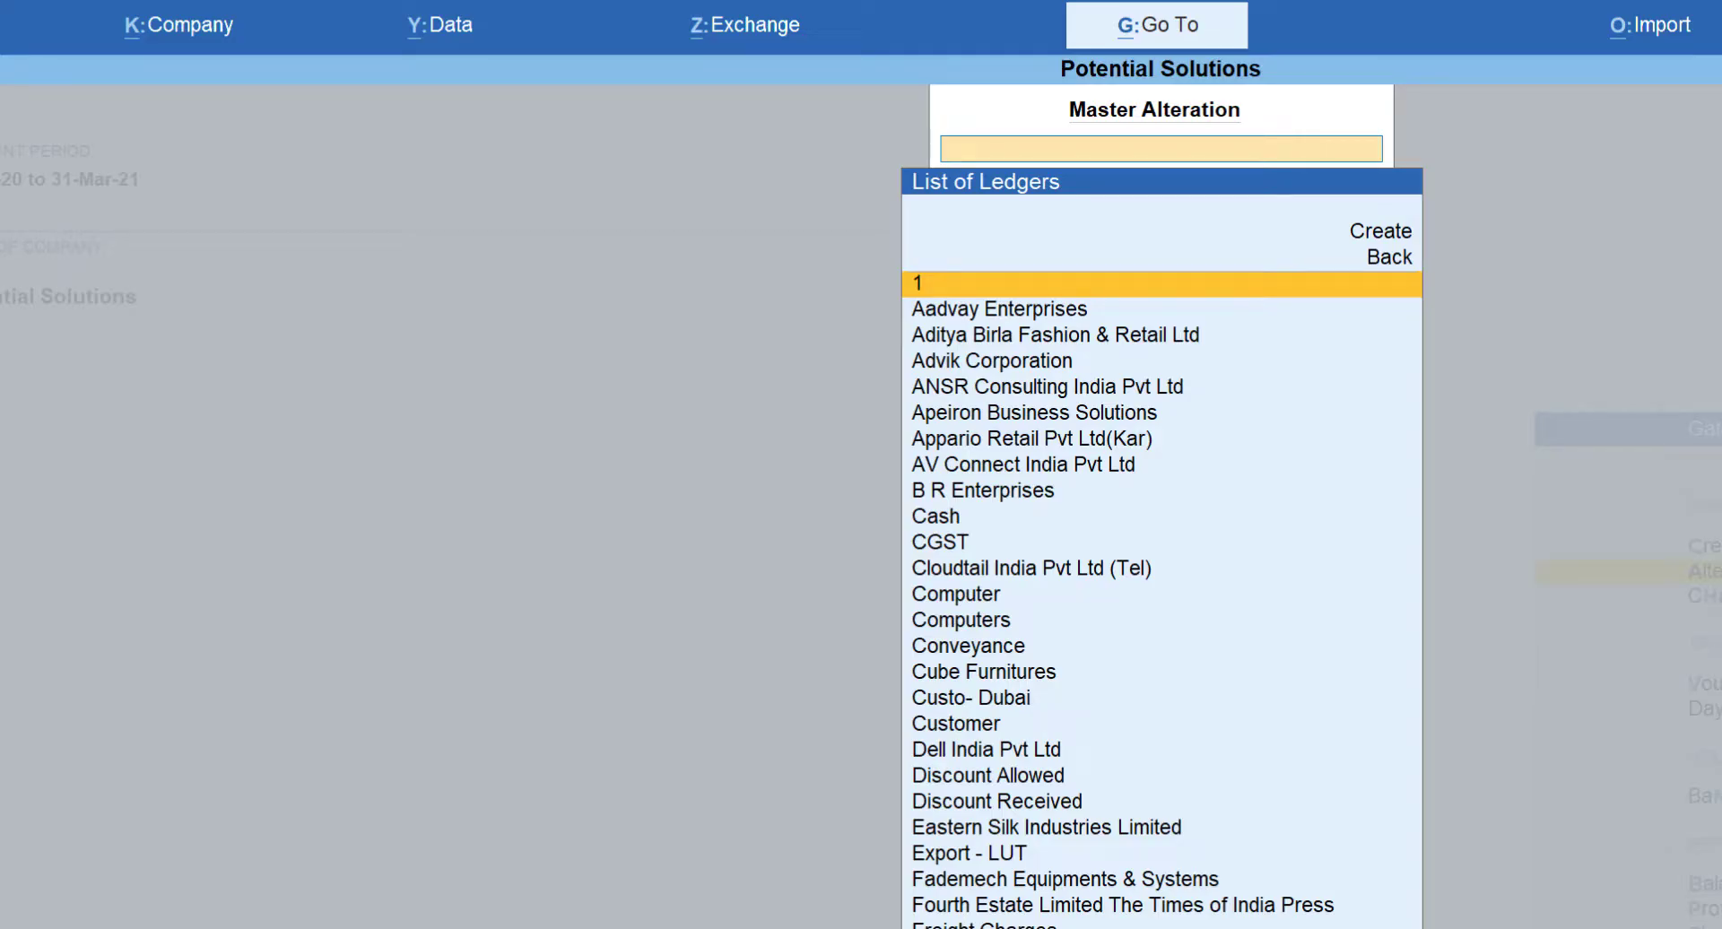
{"action": "type", "text": "Ind"}
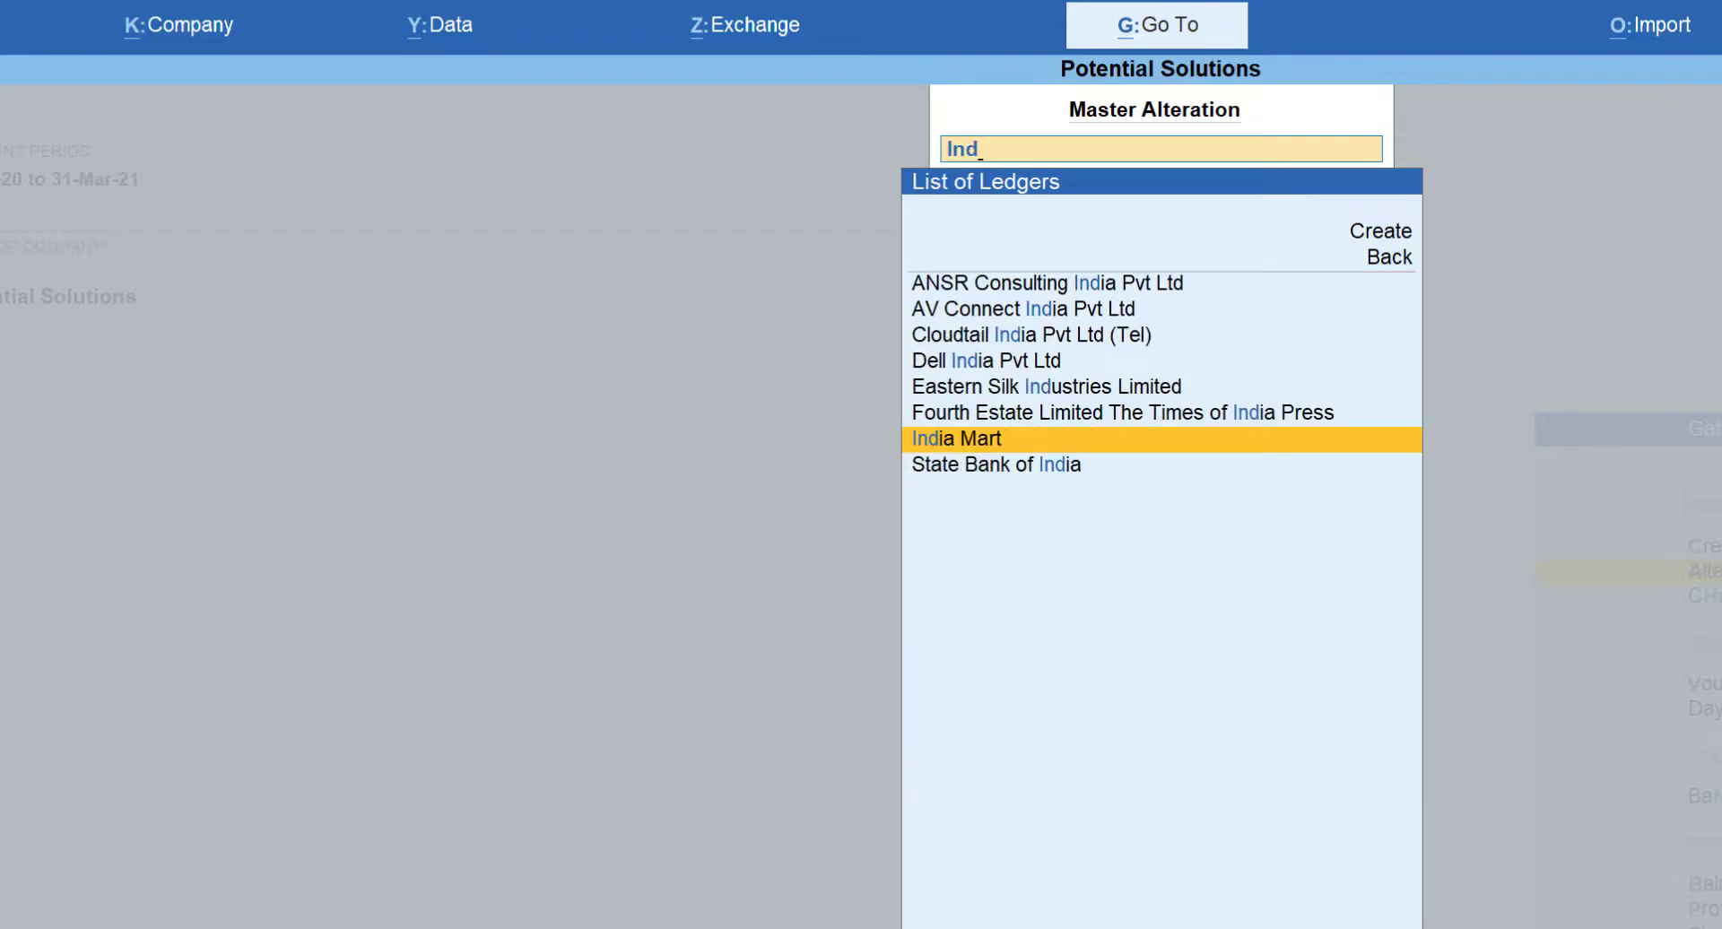
{"action": "key", "text": "Return"}
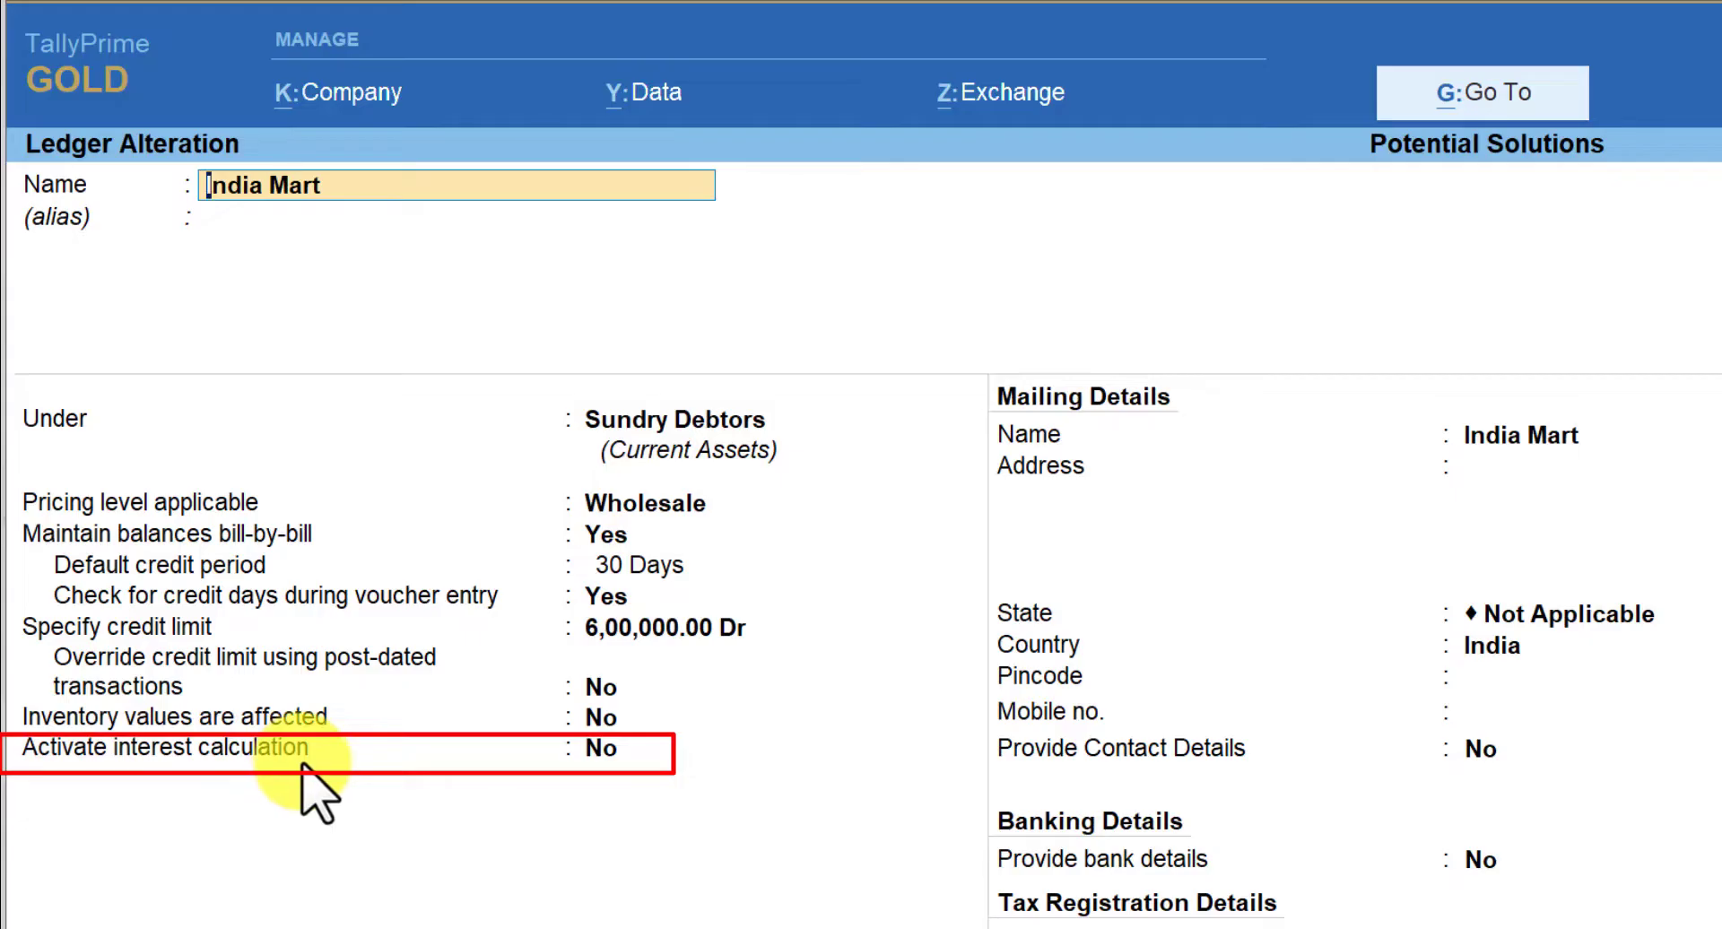
Set Activate interest calculation to Yes for the India Mart ledger and open its interest parameters.
{"action": "left_click", "coordinate": [611, 750]}
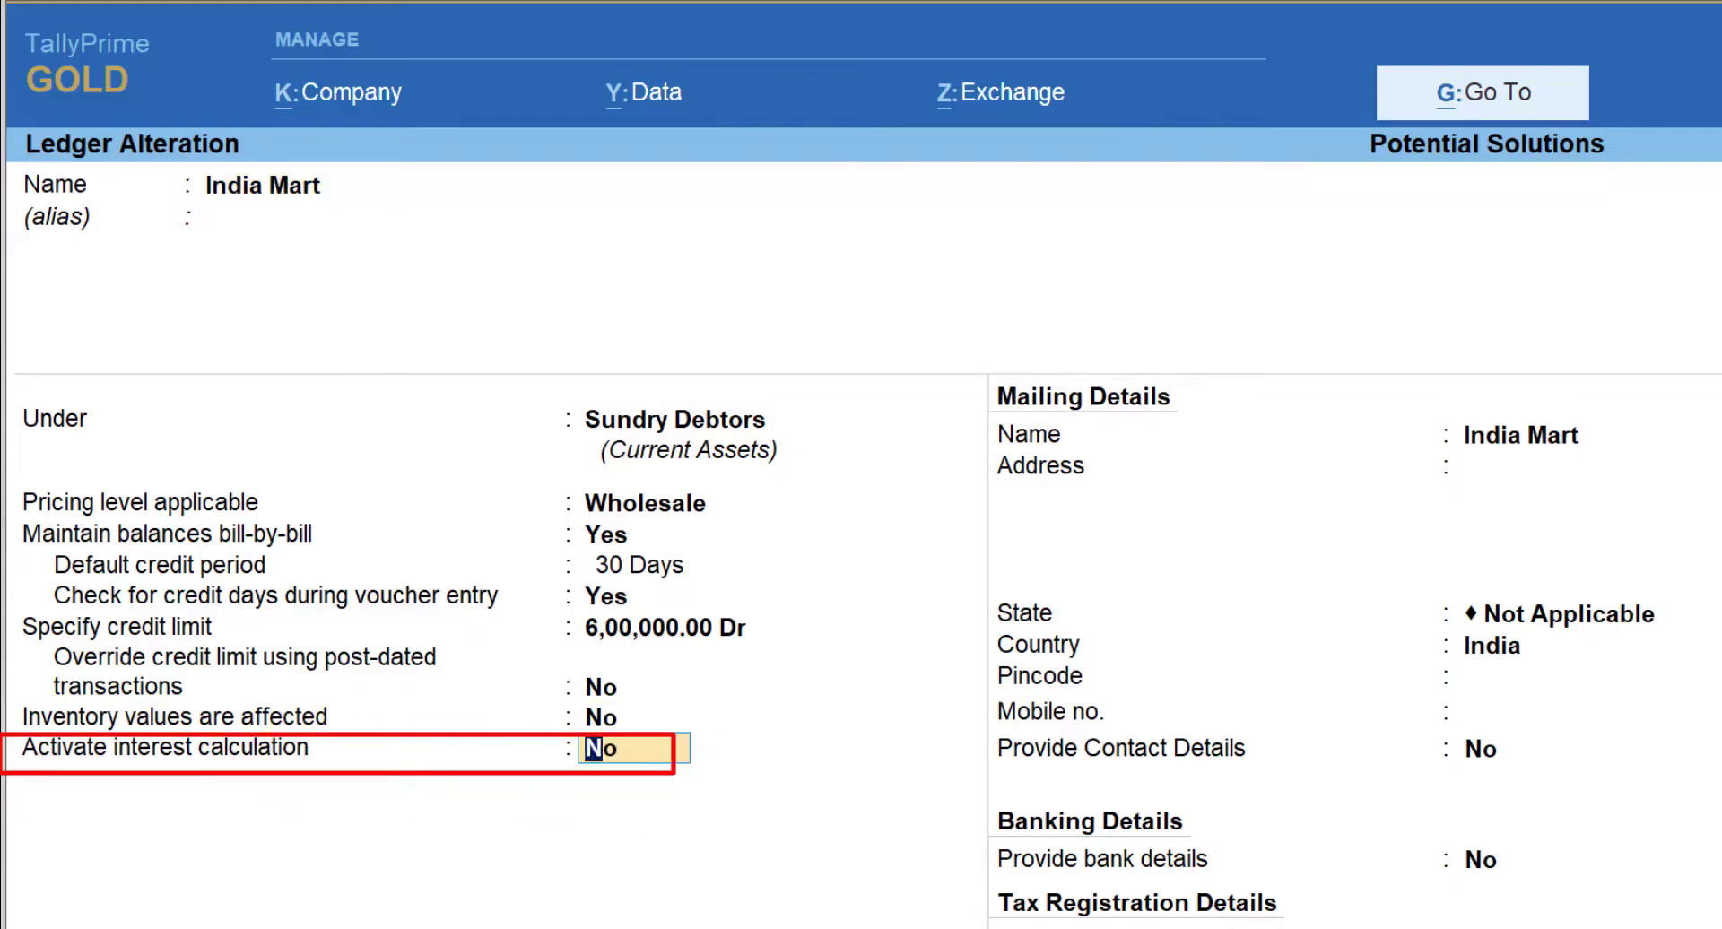
{"action": "type", "text": "y"}
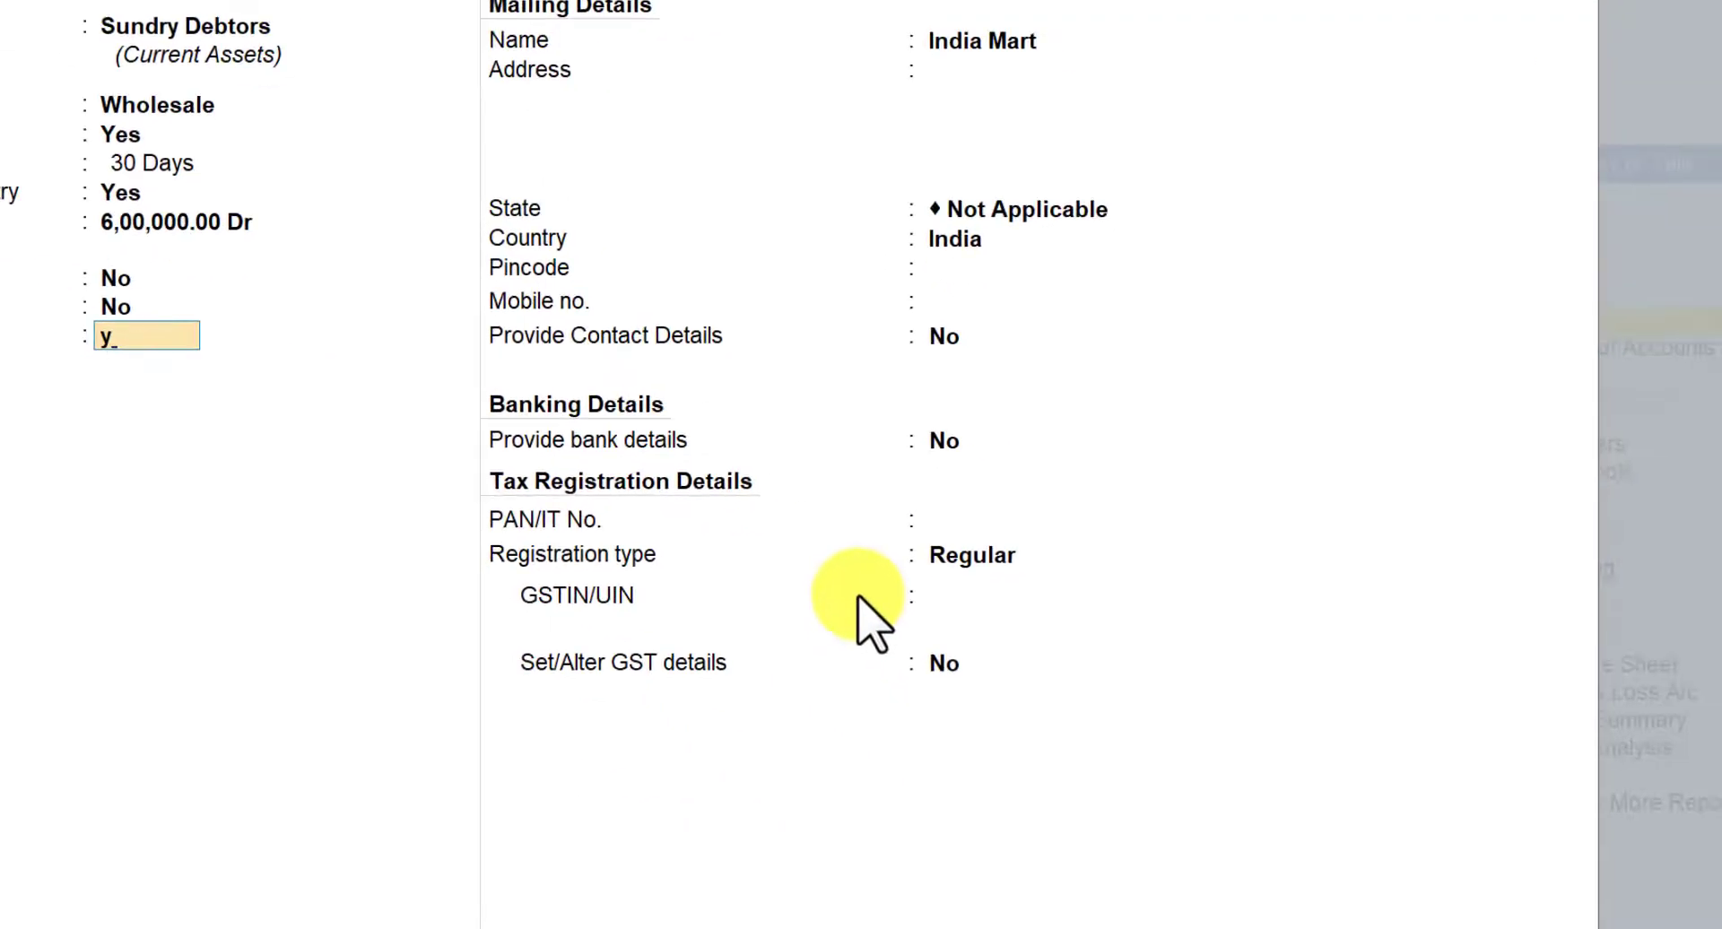
{"action": "key", "text": "Return"}
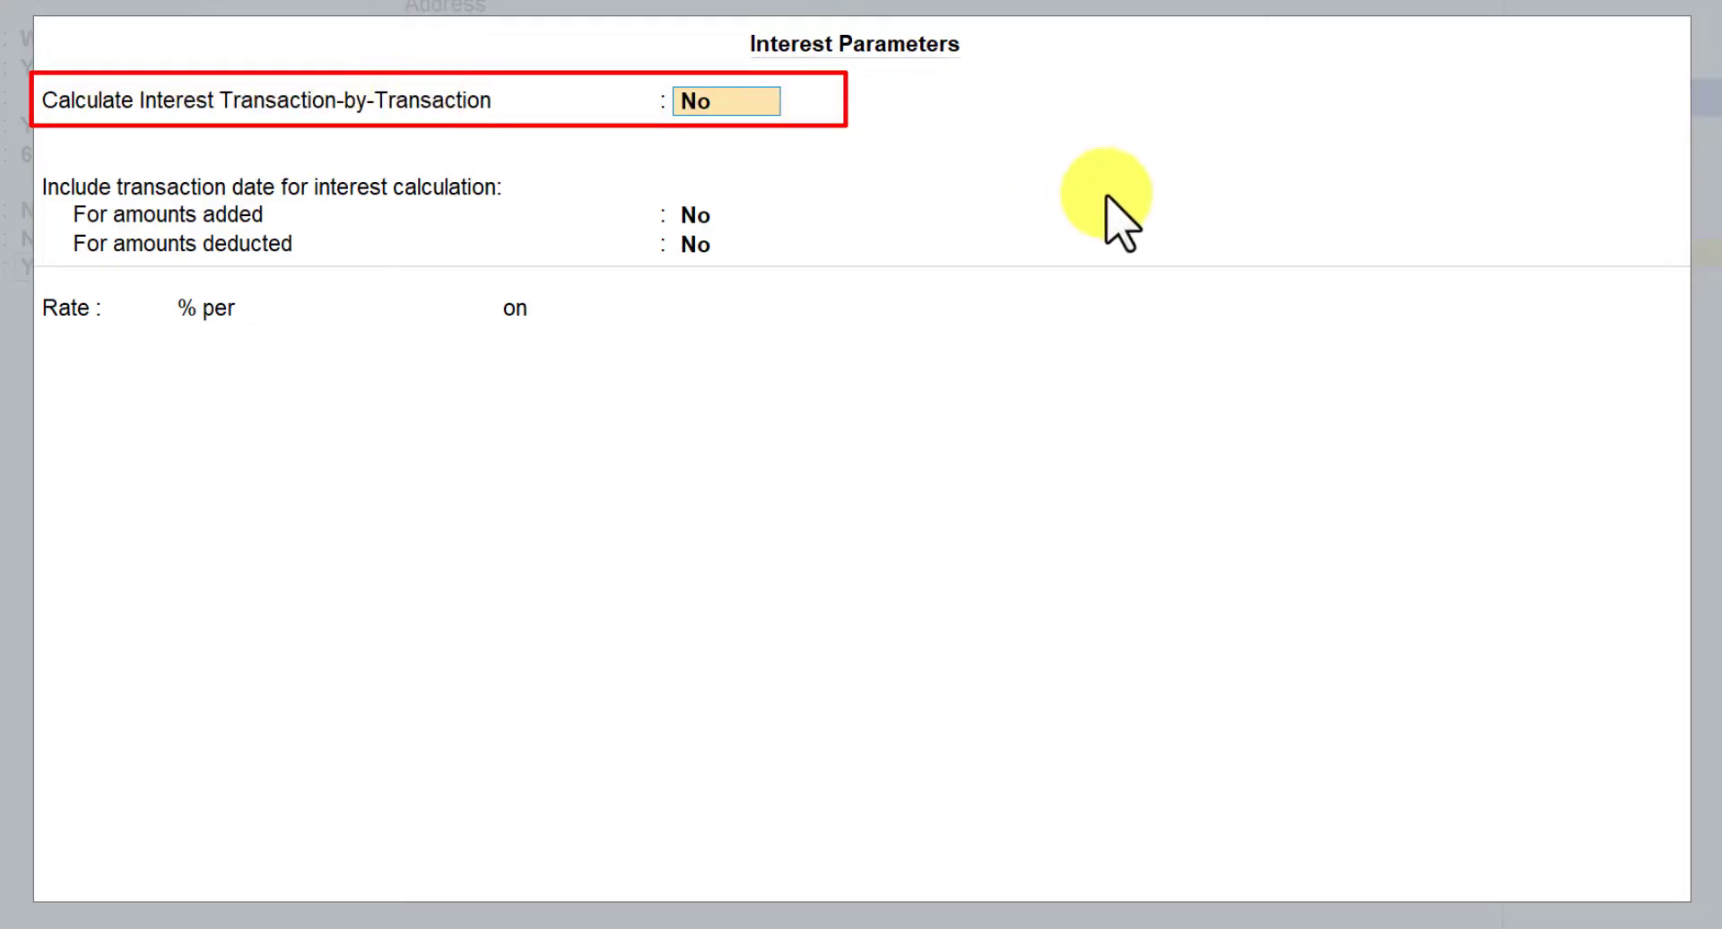
Set transaction-by-transaction interest calculation to Yes, keeping No for overriding parameters and for including the transaction date on added and deducted amounts.
{"action": "type", "text": "y"}
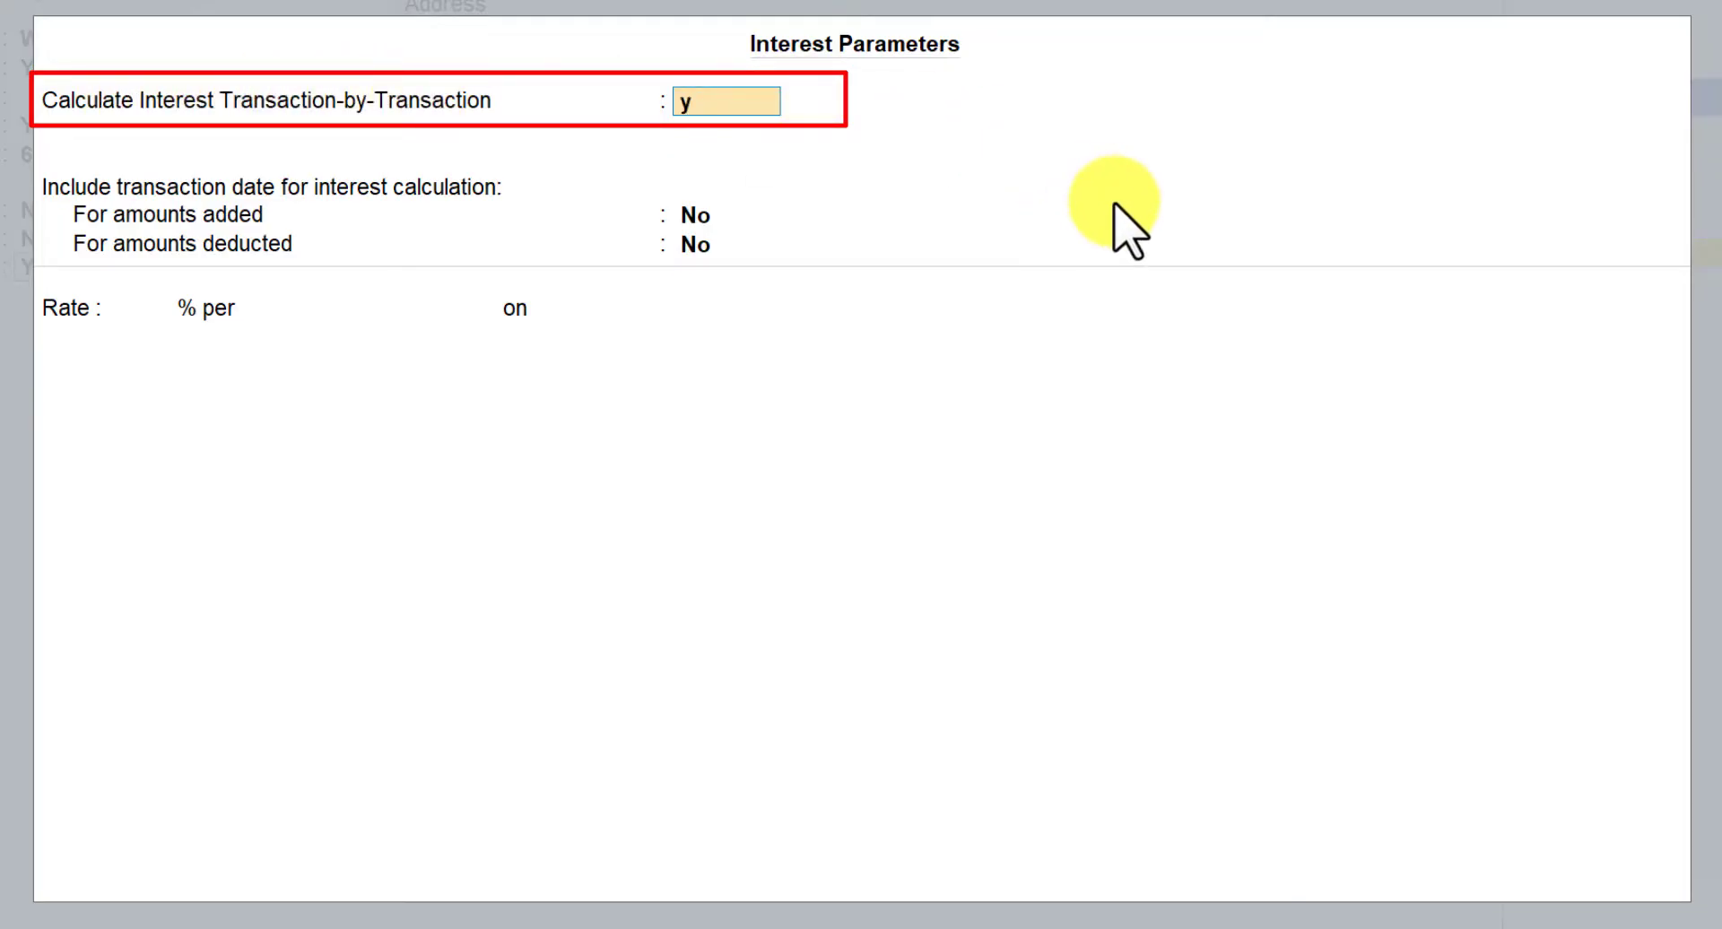
{"action": "key", "text": "Return"}
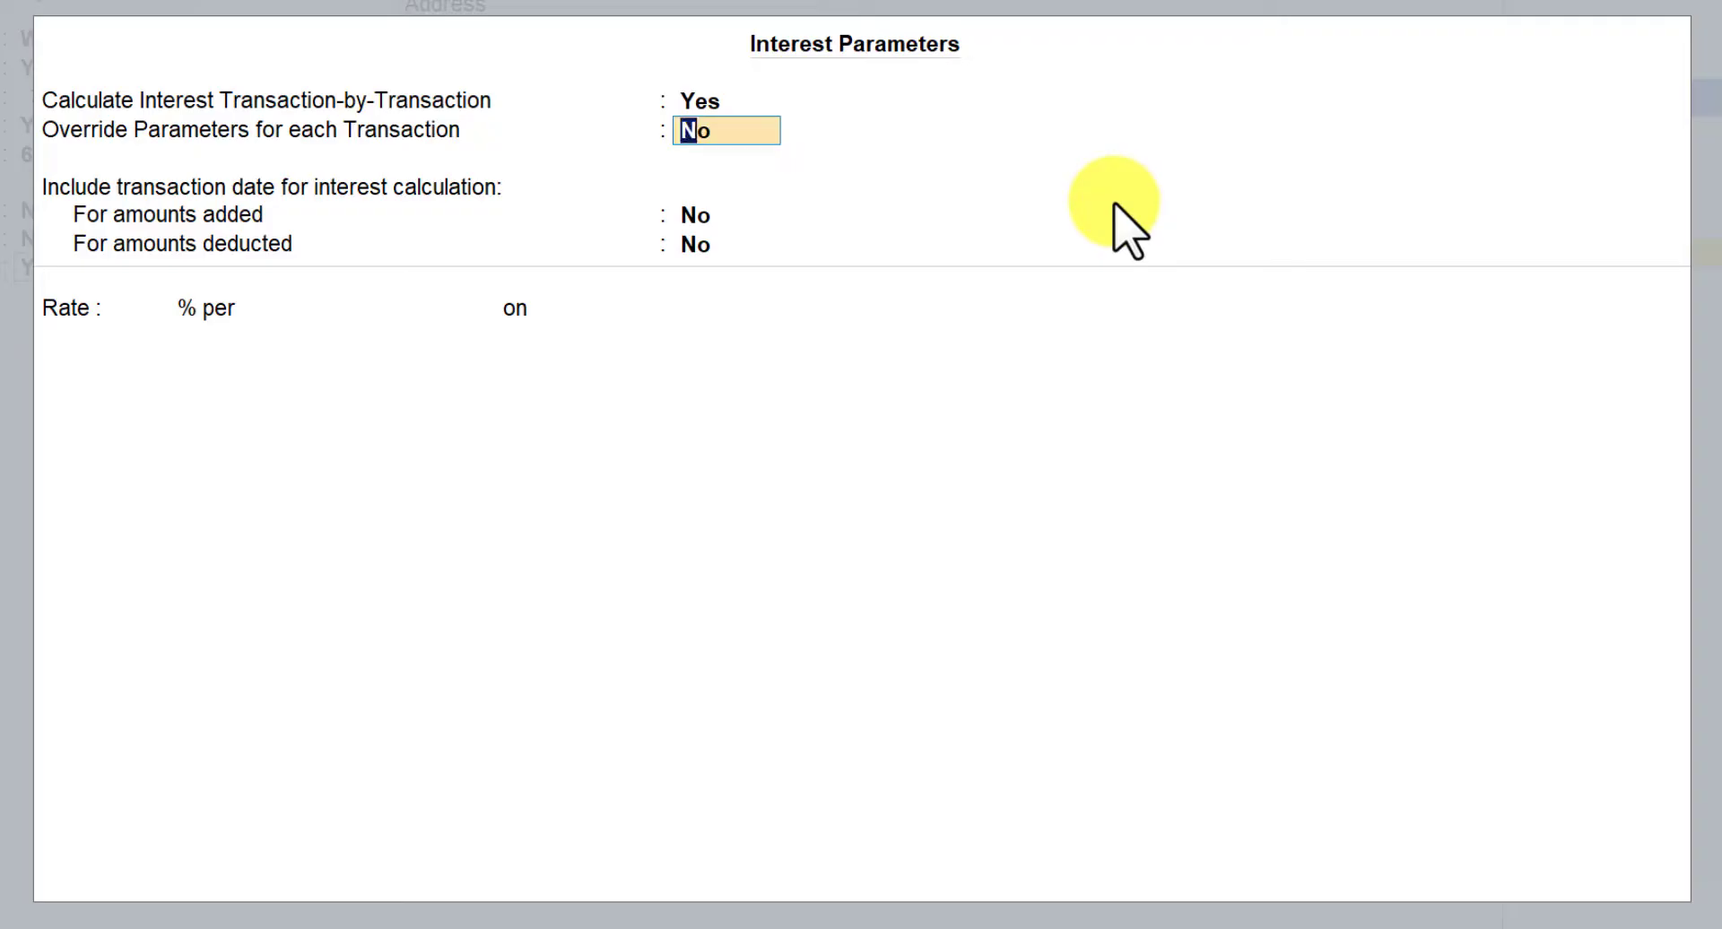
{"action": "key", "text": "Return"}
{"action": "key", "text": "Return"}
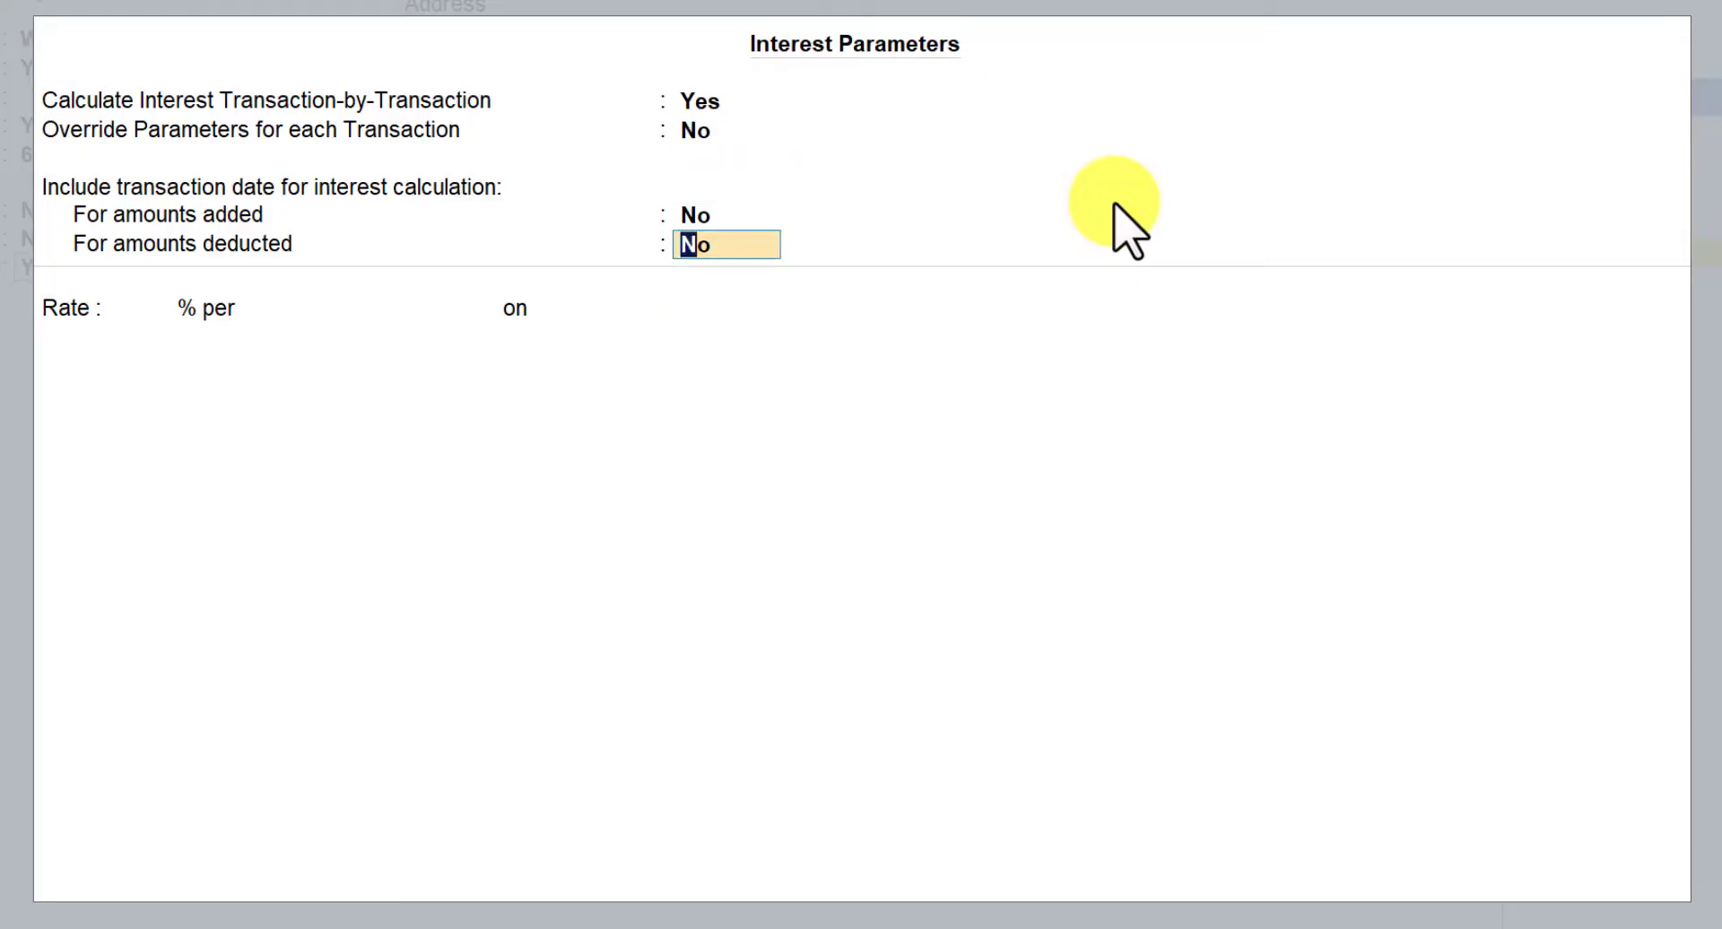
{"action": "key", "text": "Return"}
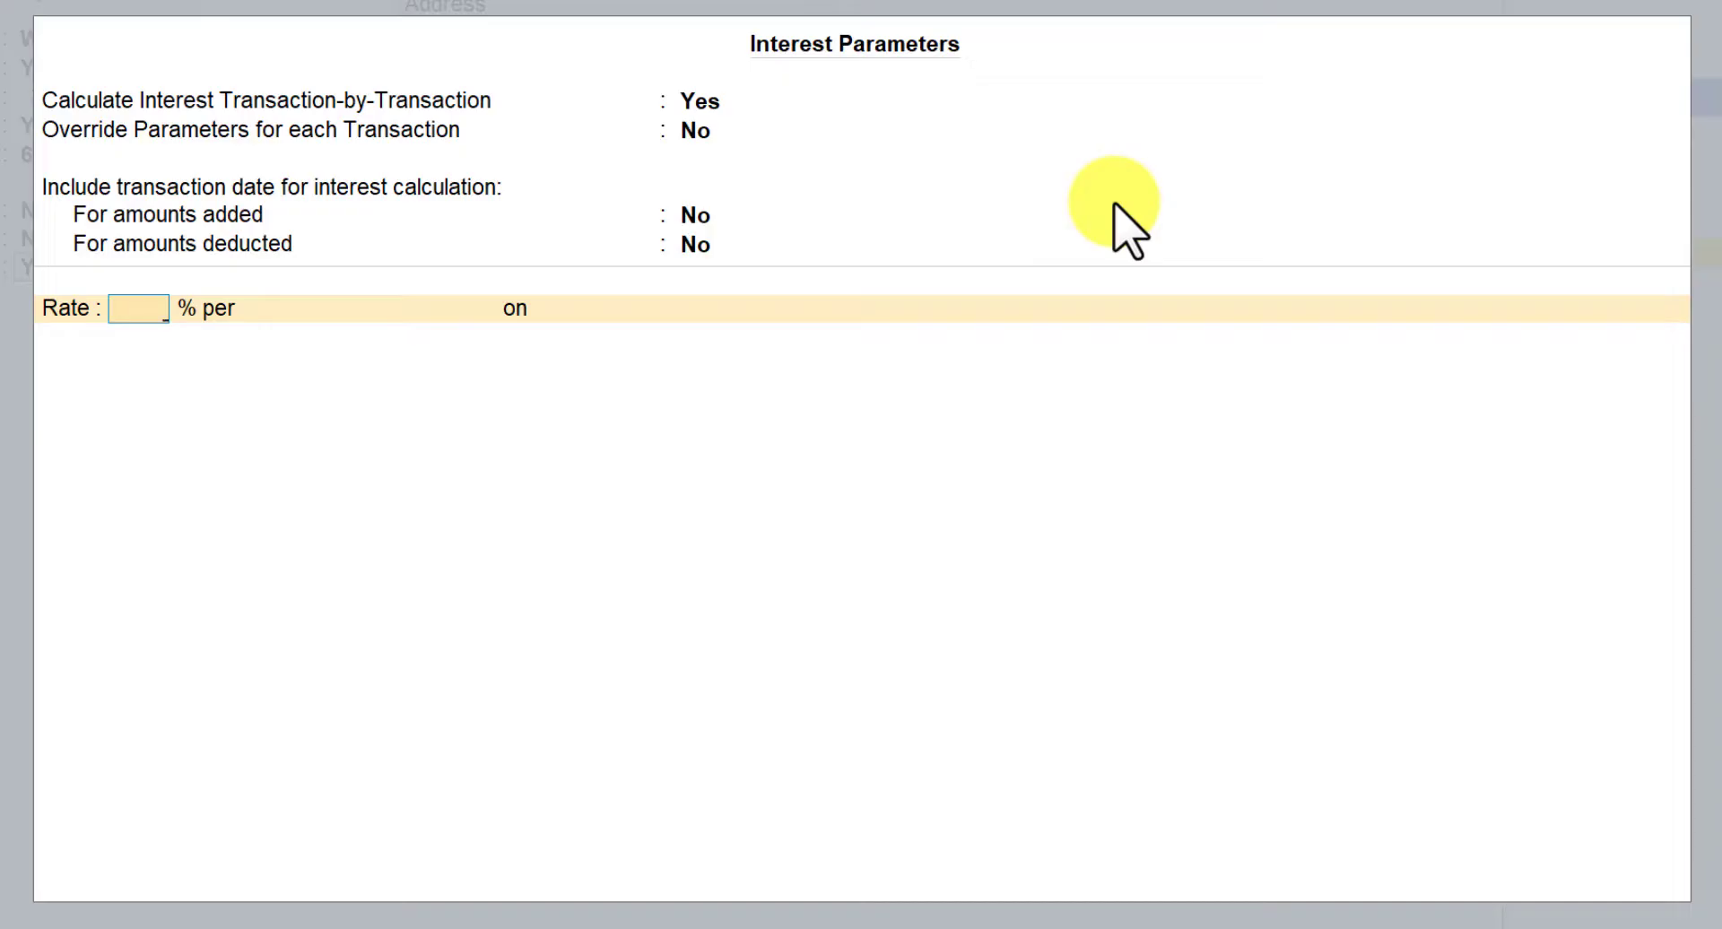
Set the interest rate to 10 % per Calendar Year.
{"action": "type", "text": "10"}
{"action": "key", "text": "Return"}
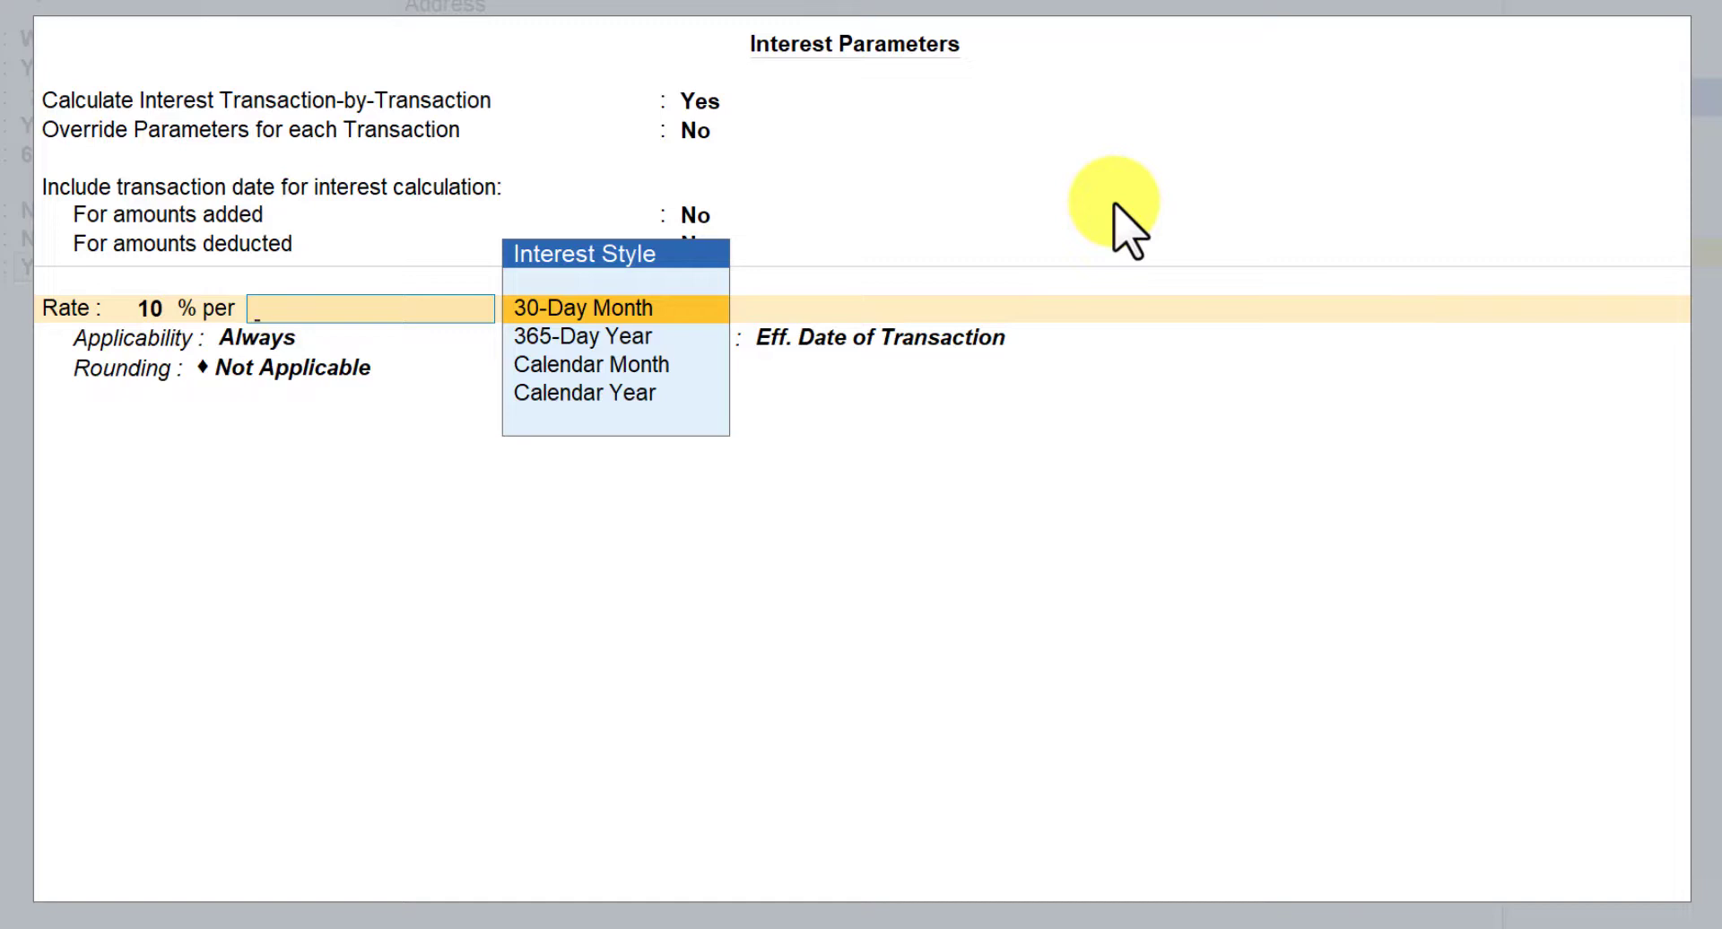
{"action": "key", "text": "Down"}
{"action": "key", "text": "Down"}
{"action": "key", "text": "Down"}
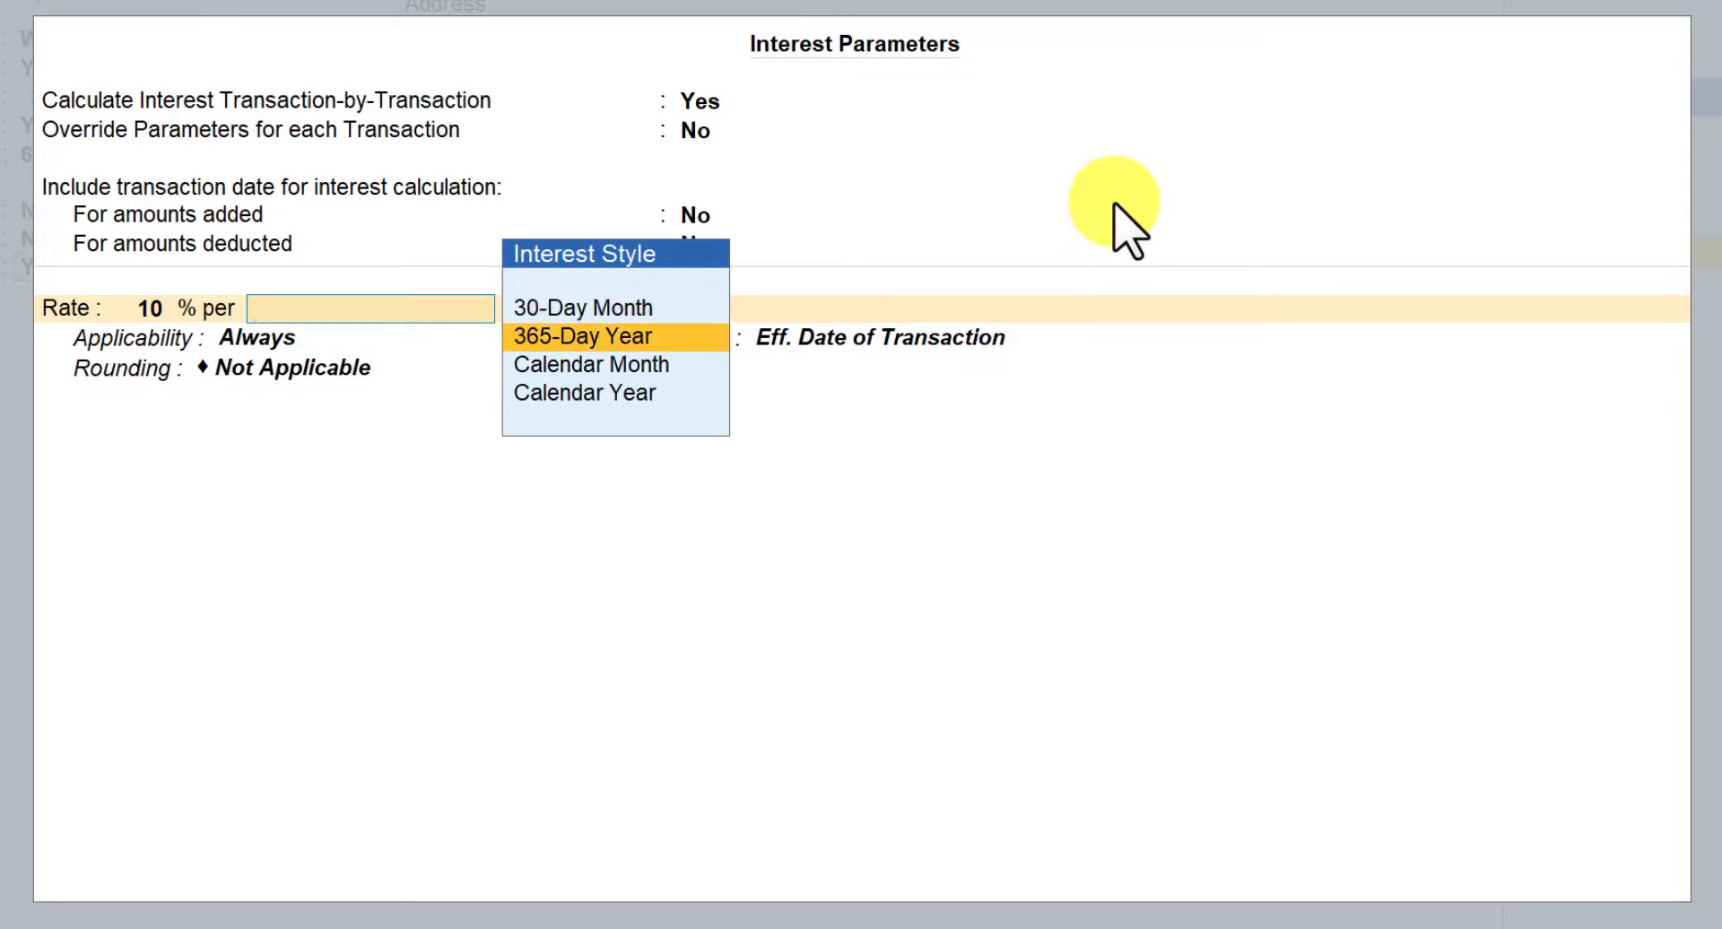
{"action": "key", "text": "Return"}
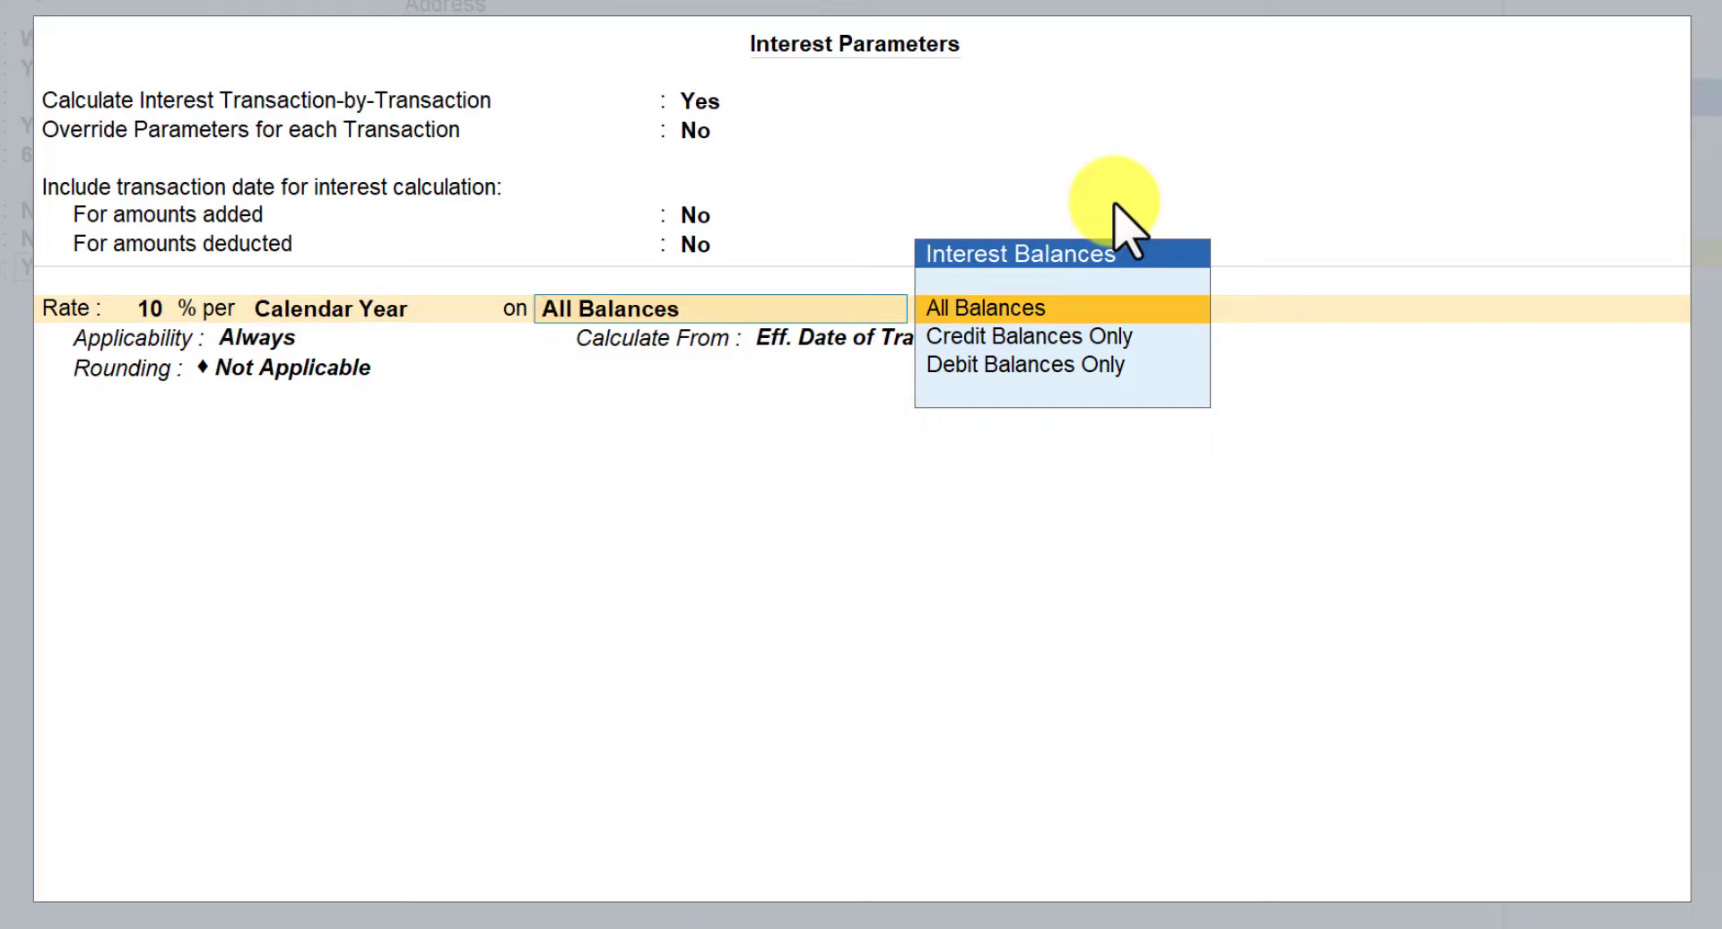
Apply the interest rate to Debit Balances Only, with applicability set to Past Due Date by 0 days.
{"action": "key", "text": "Down"}
{"action": "key", "text": "Down"}
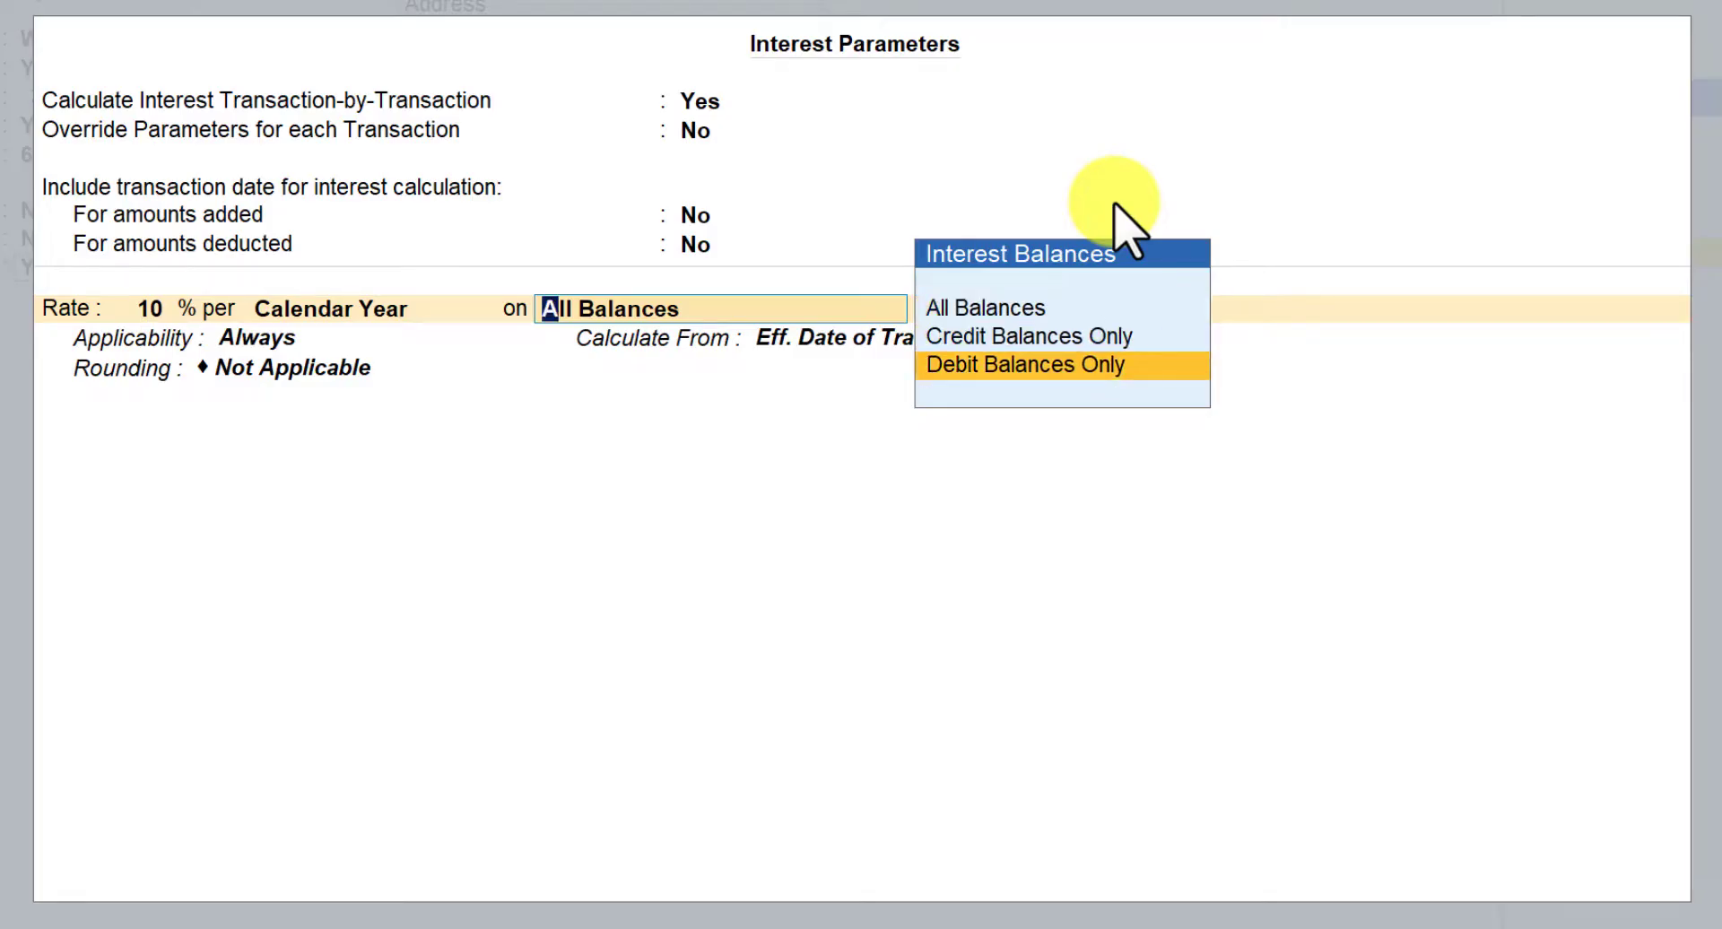
{"action": "key", "text": "Return"}
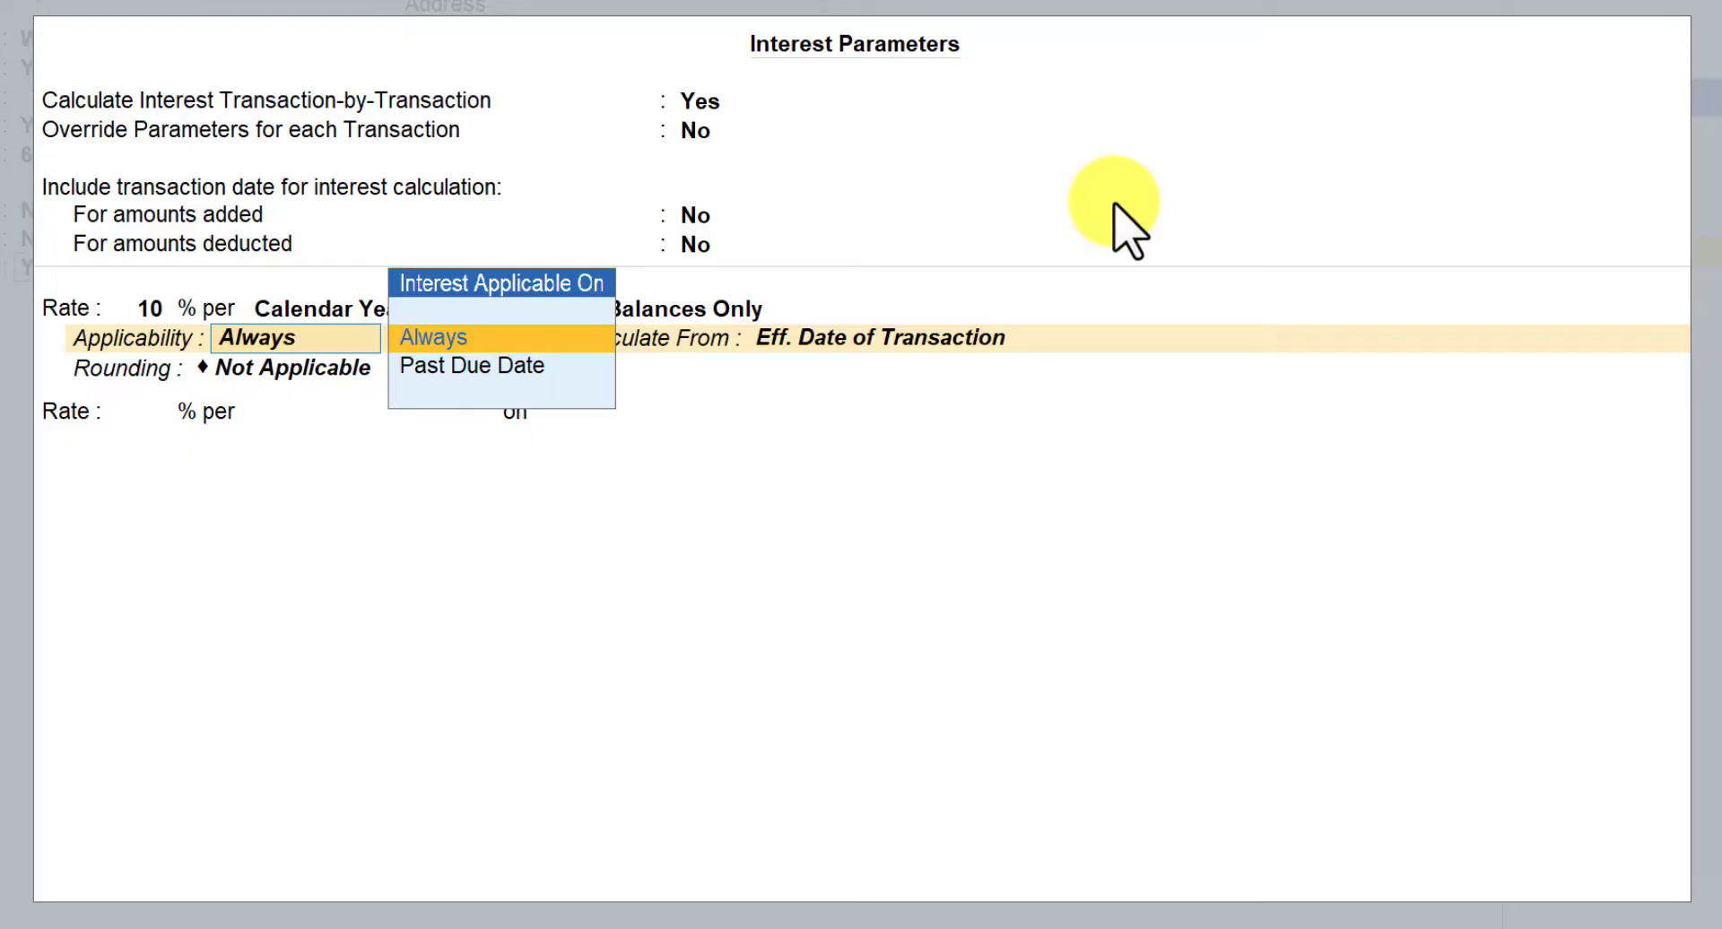
{"action": "key", "text": "Down"}
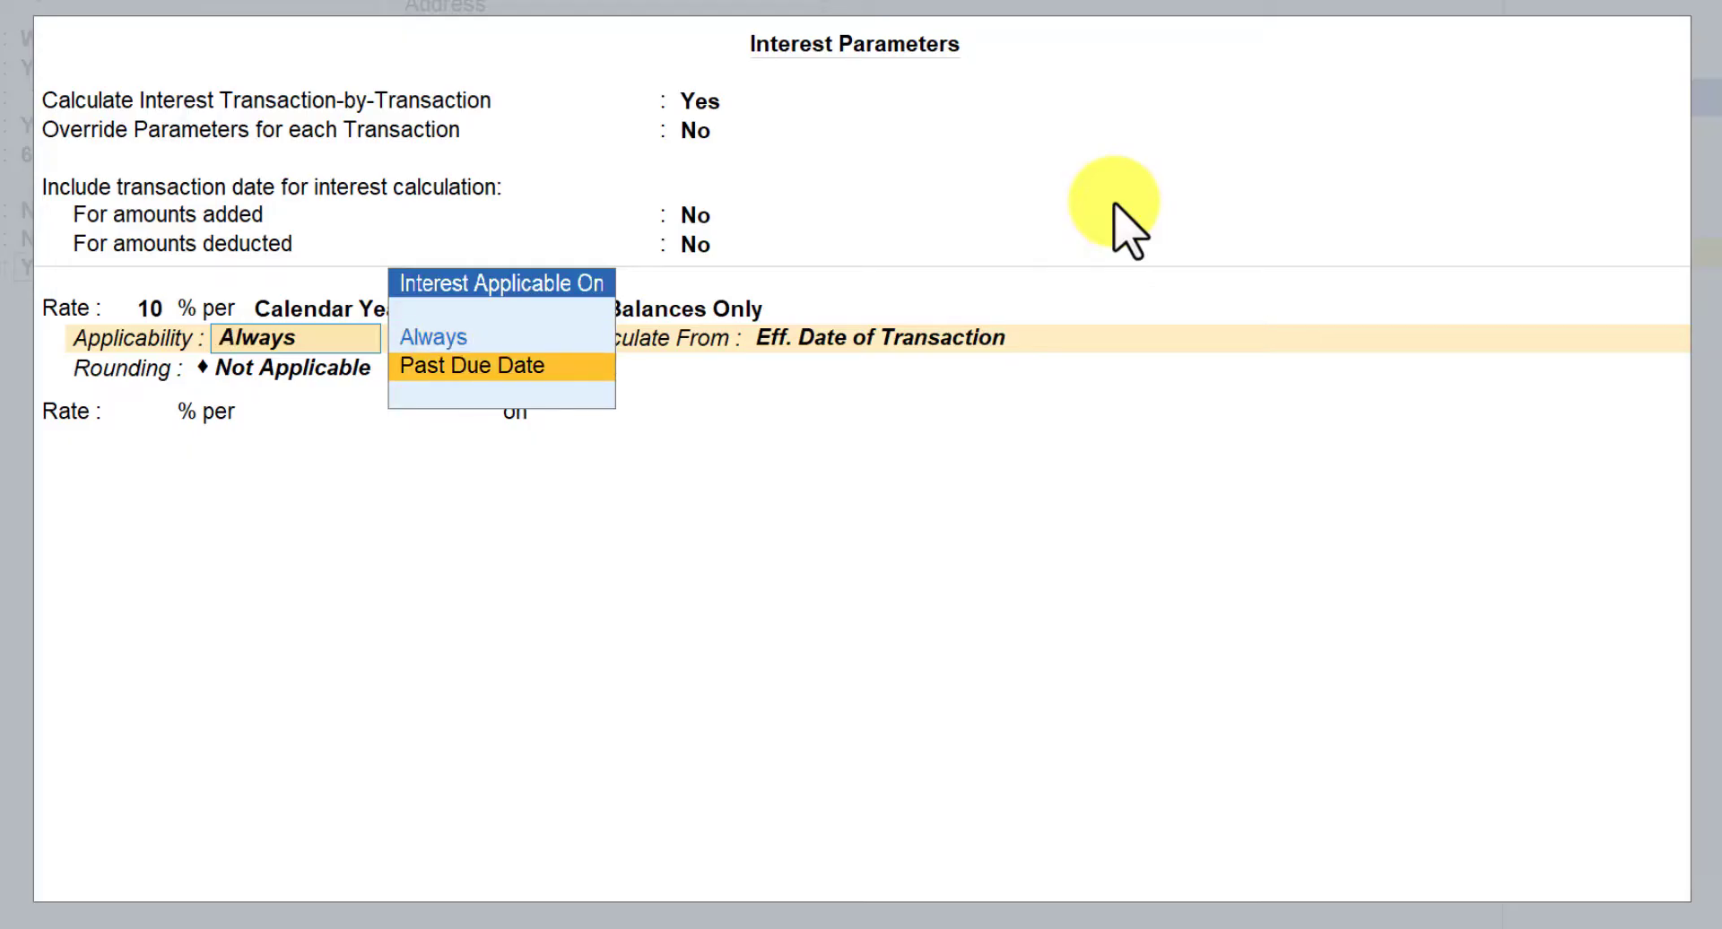
{"action": "key", "text": "Return"}
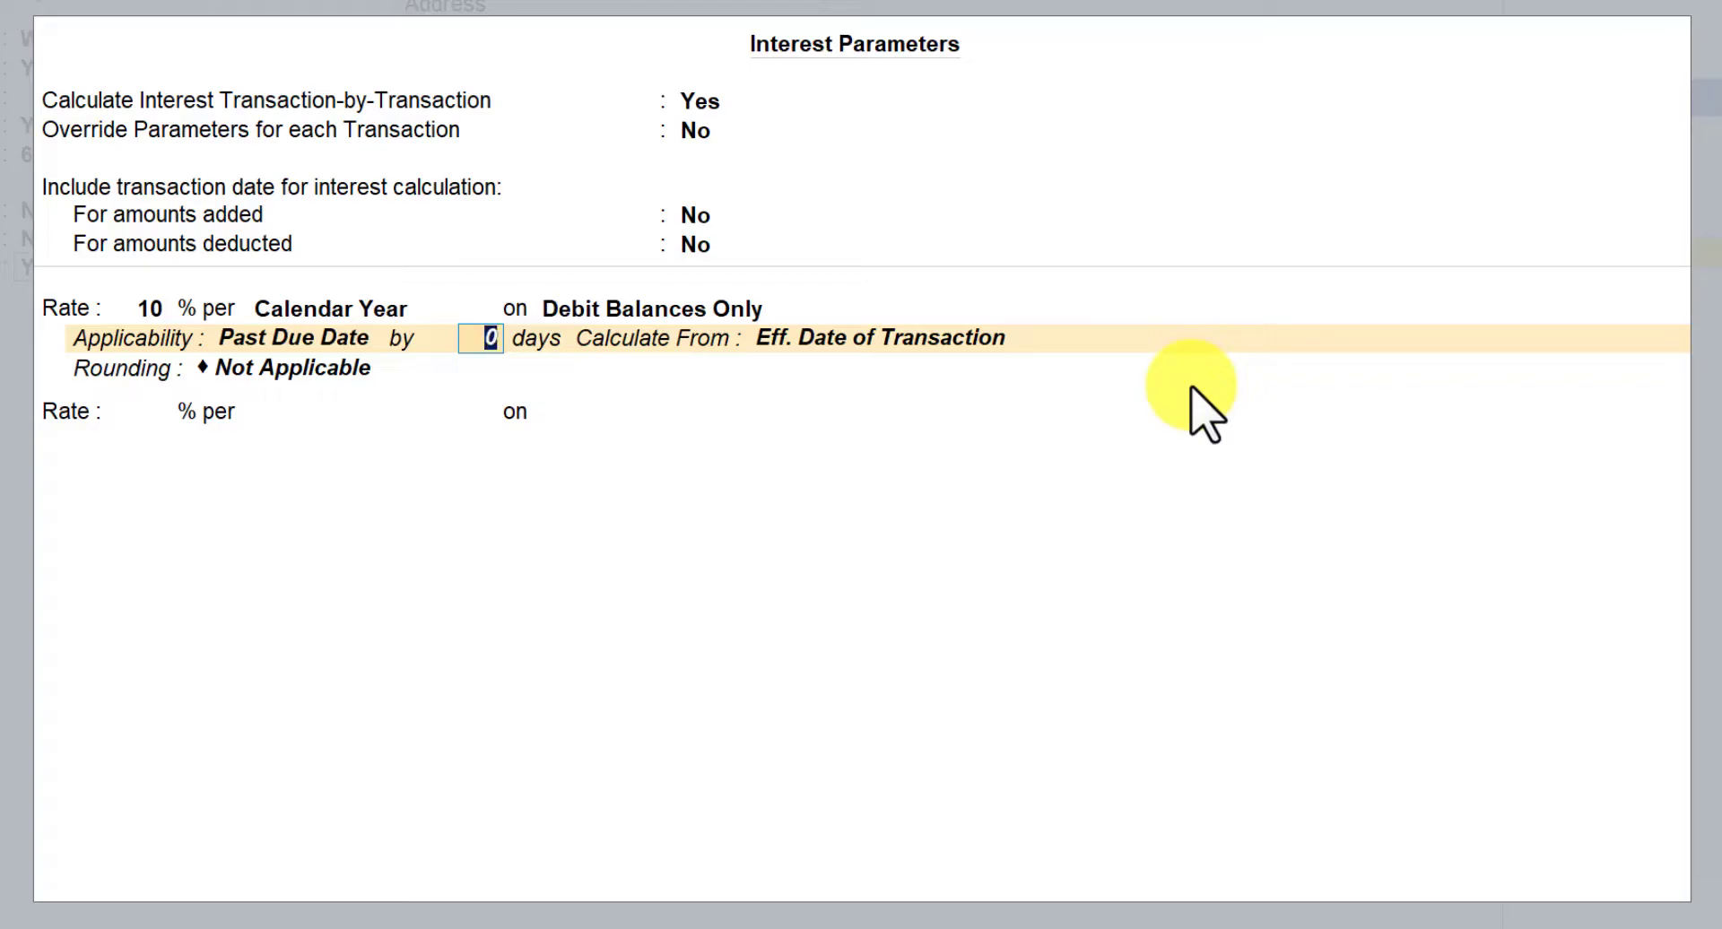
{"action": "key", "text": "Return"}
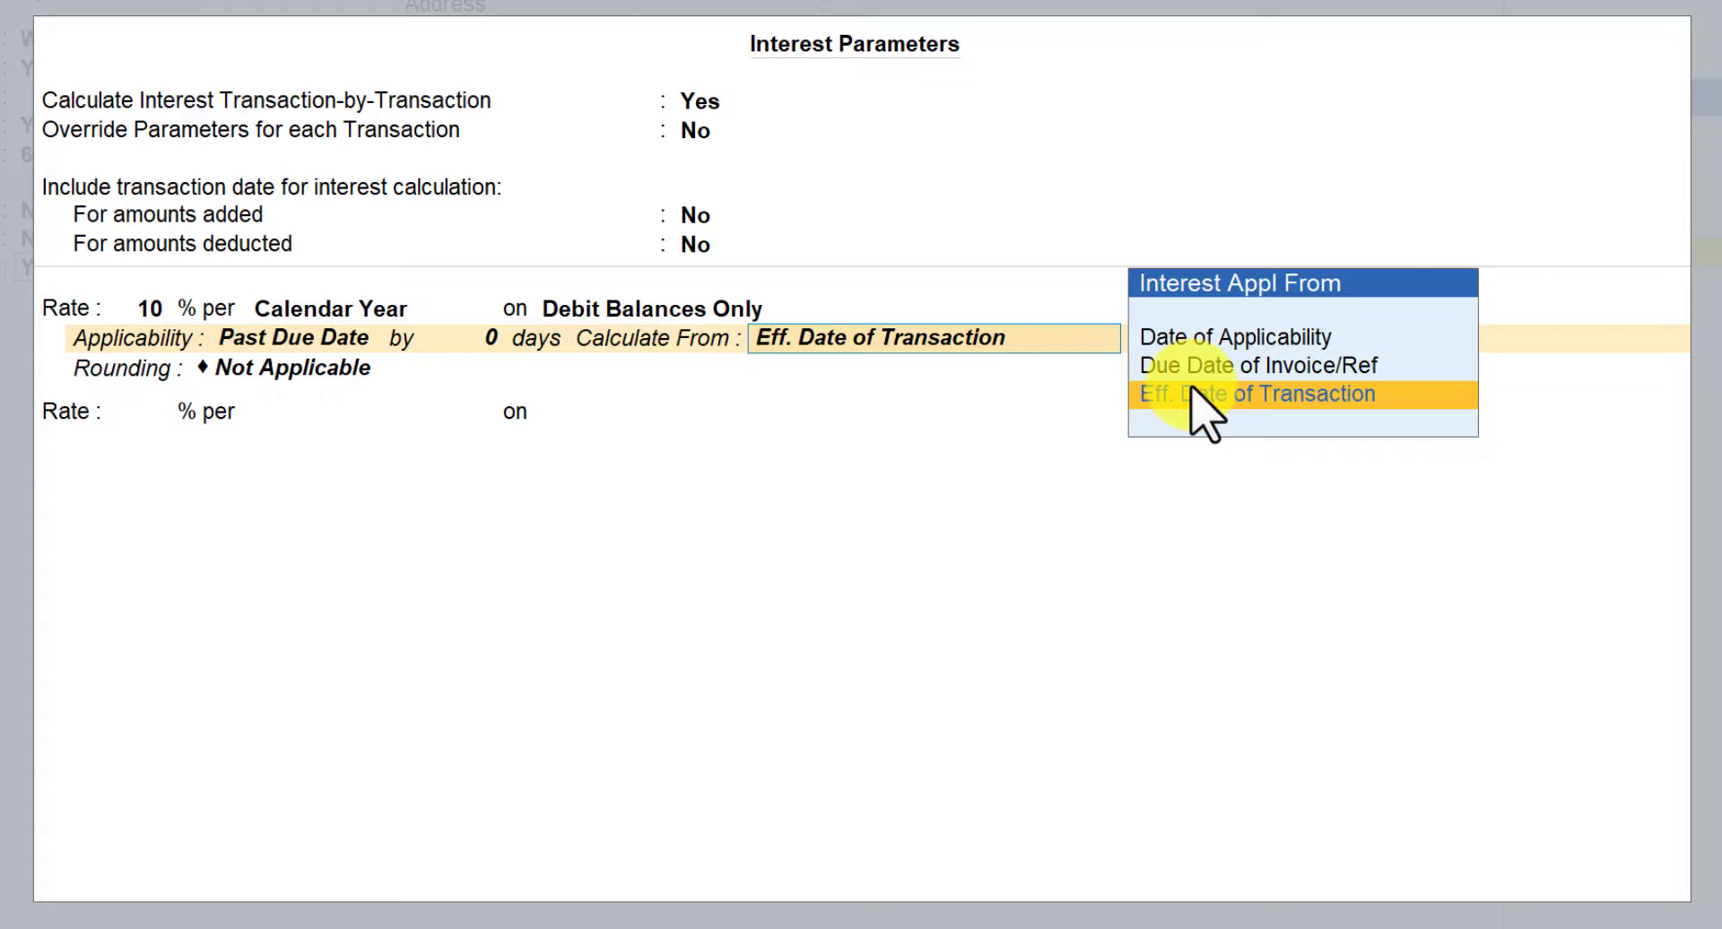
Set interest to calculate from Due Date of Invoice/Ref with rounding Not Applicable, and save the India Mart ledger.
{"action": "key", "text": "Up"}
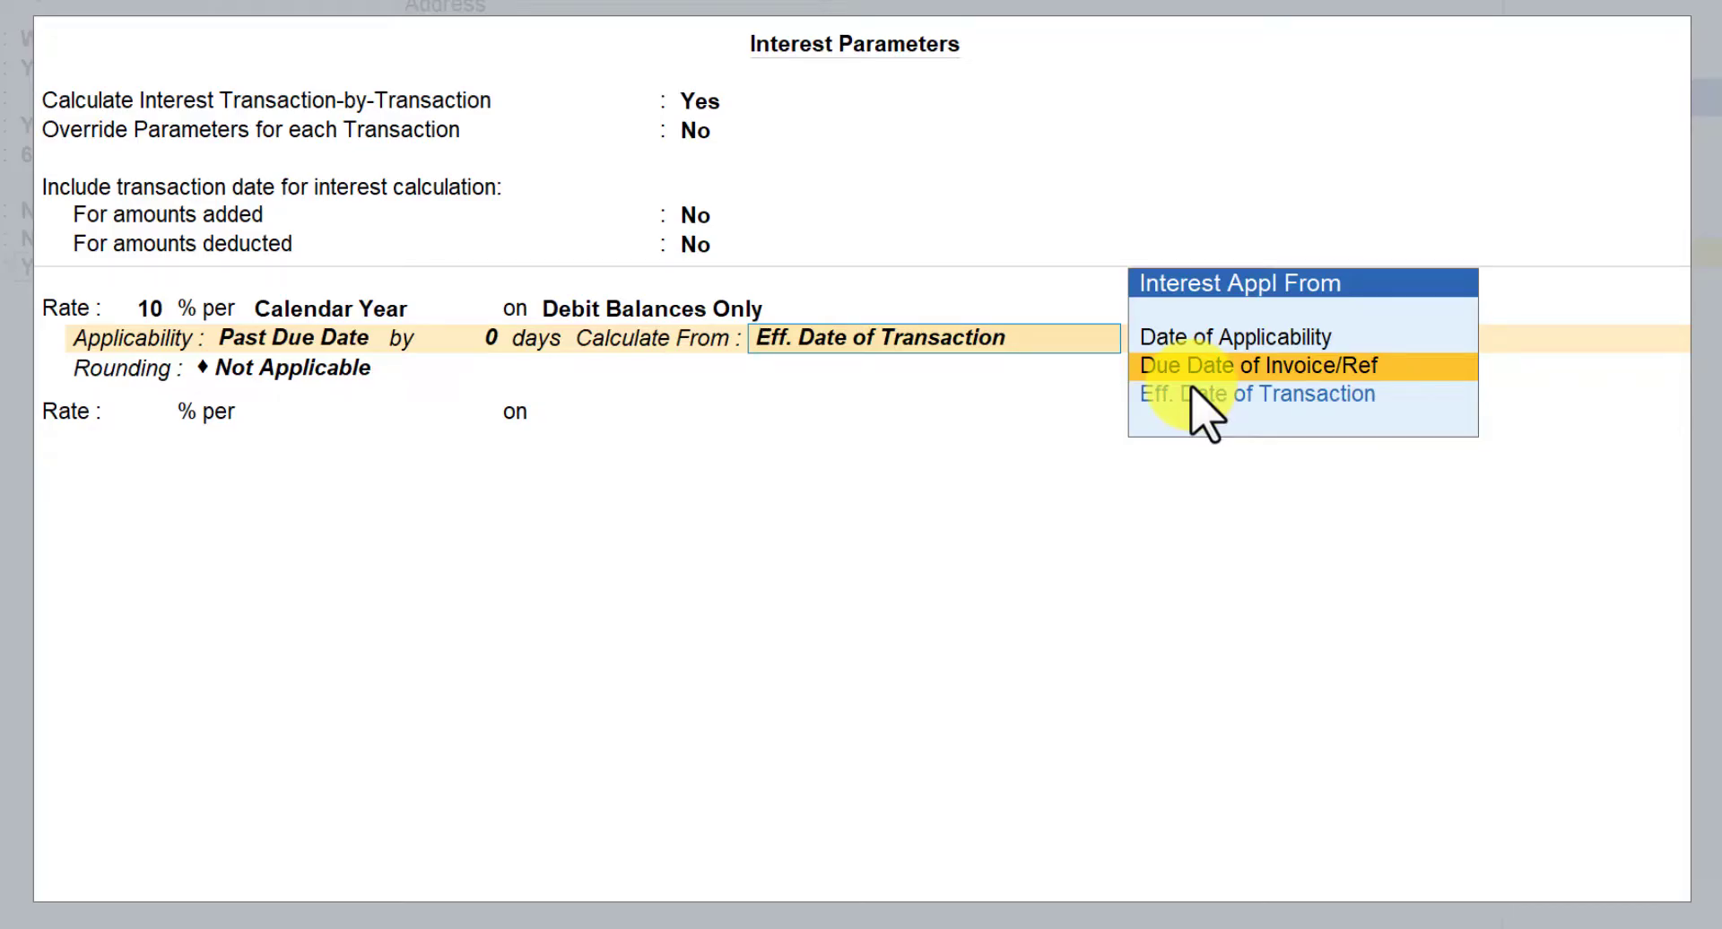
{"action": "key", "text": "Return"}
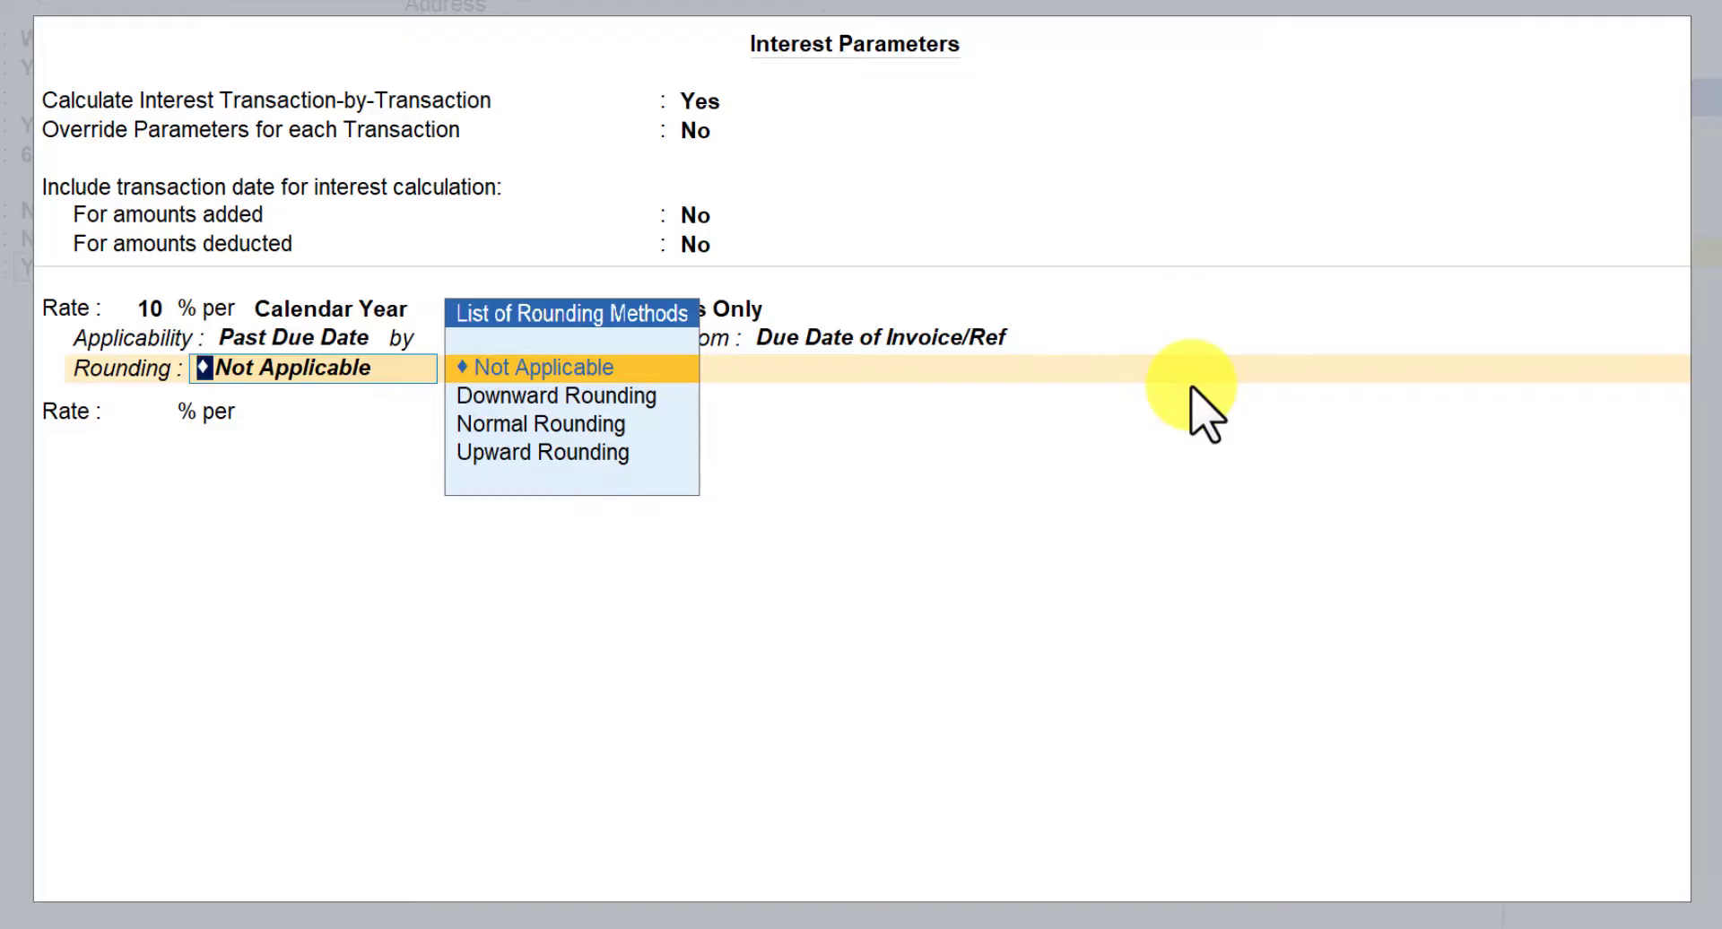
{"action": "key", "text": "Return"}
{"action": "key", "text": "Return"}
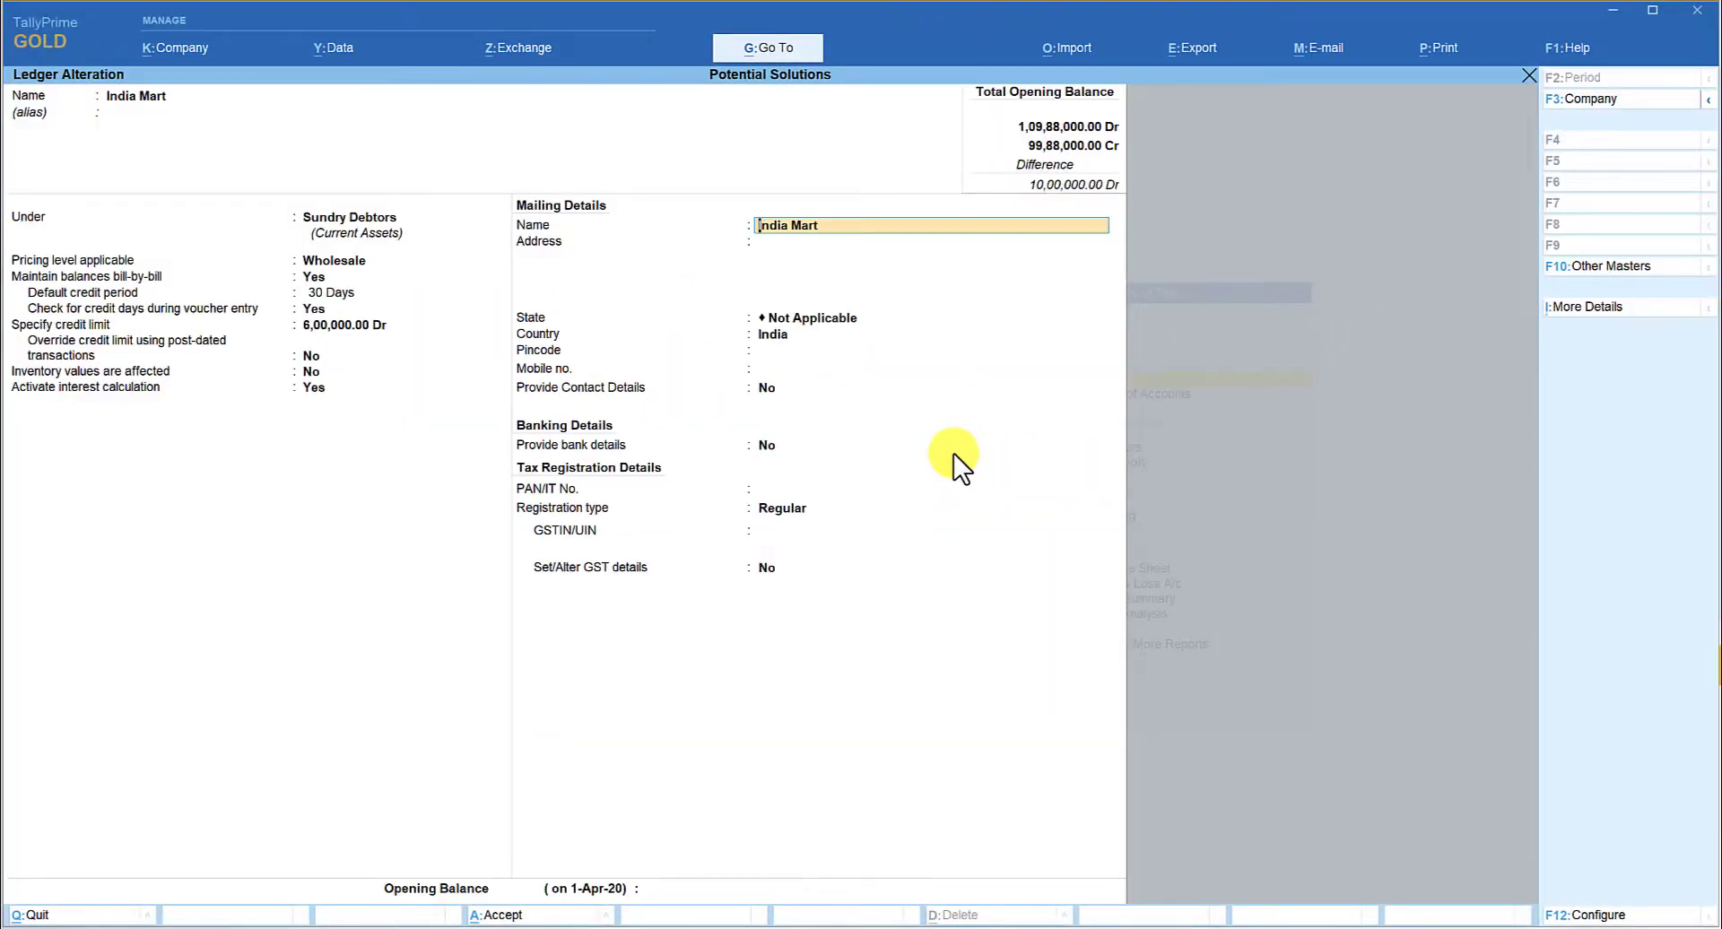
{"action": "key", "text": "ctrl"}
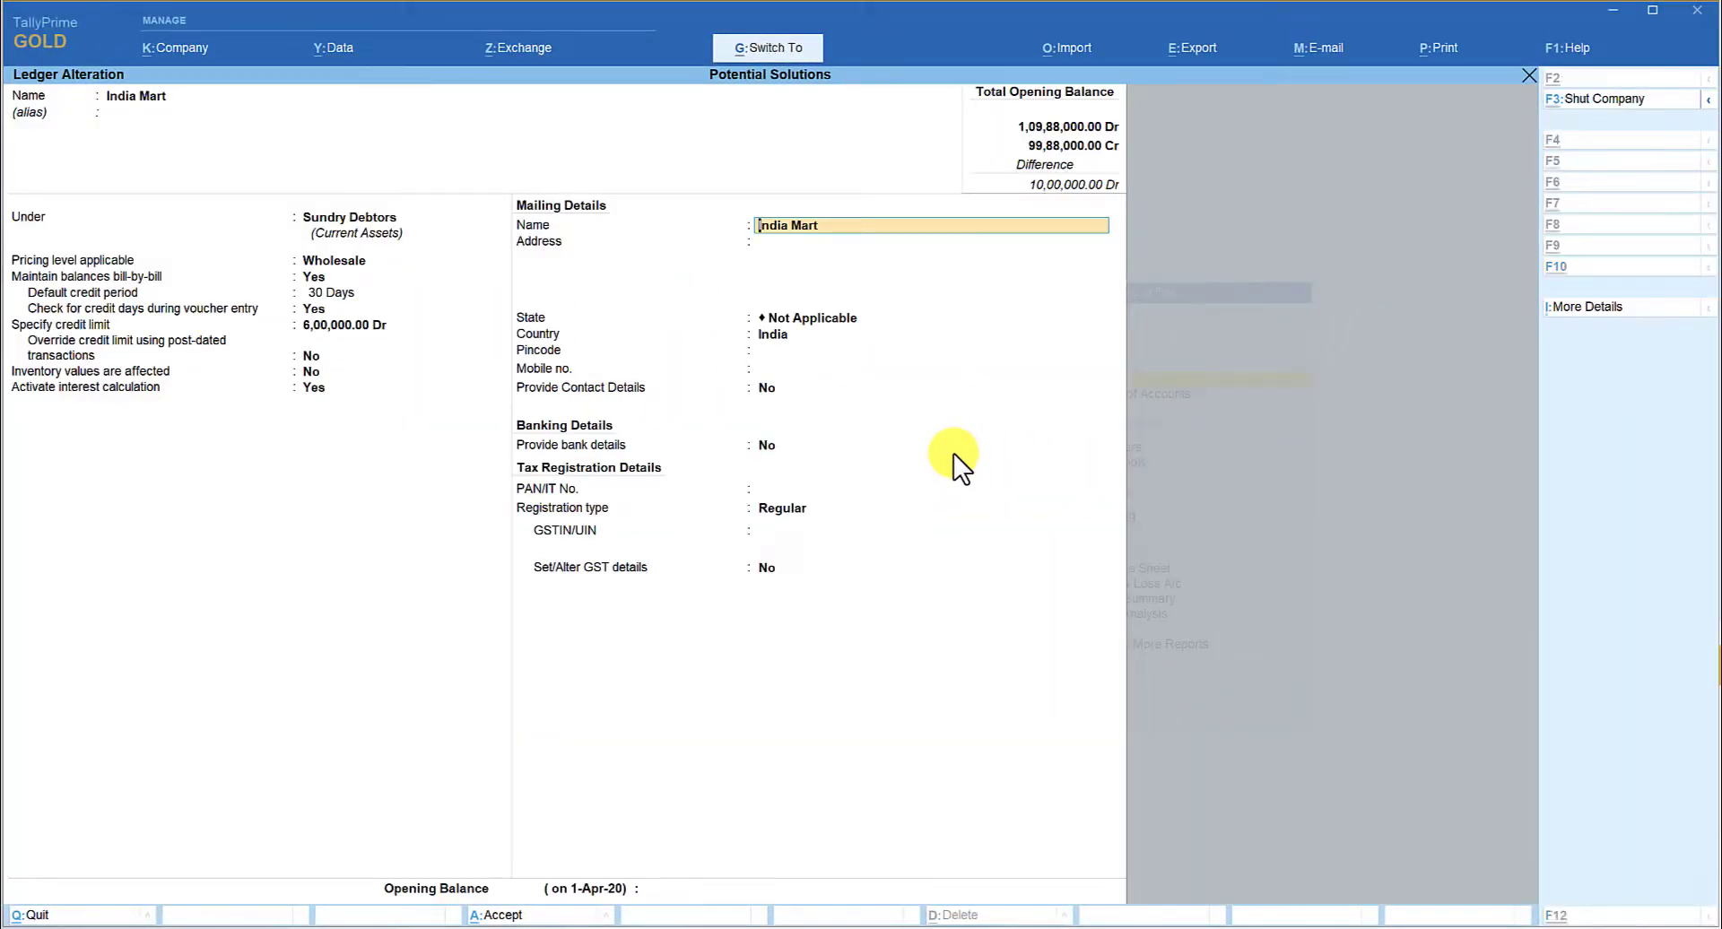
{"action": "key", "text": "ctrl+a"}
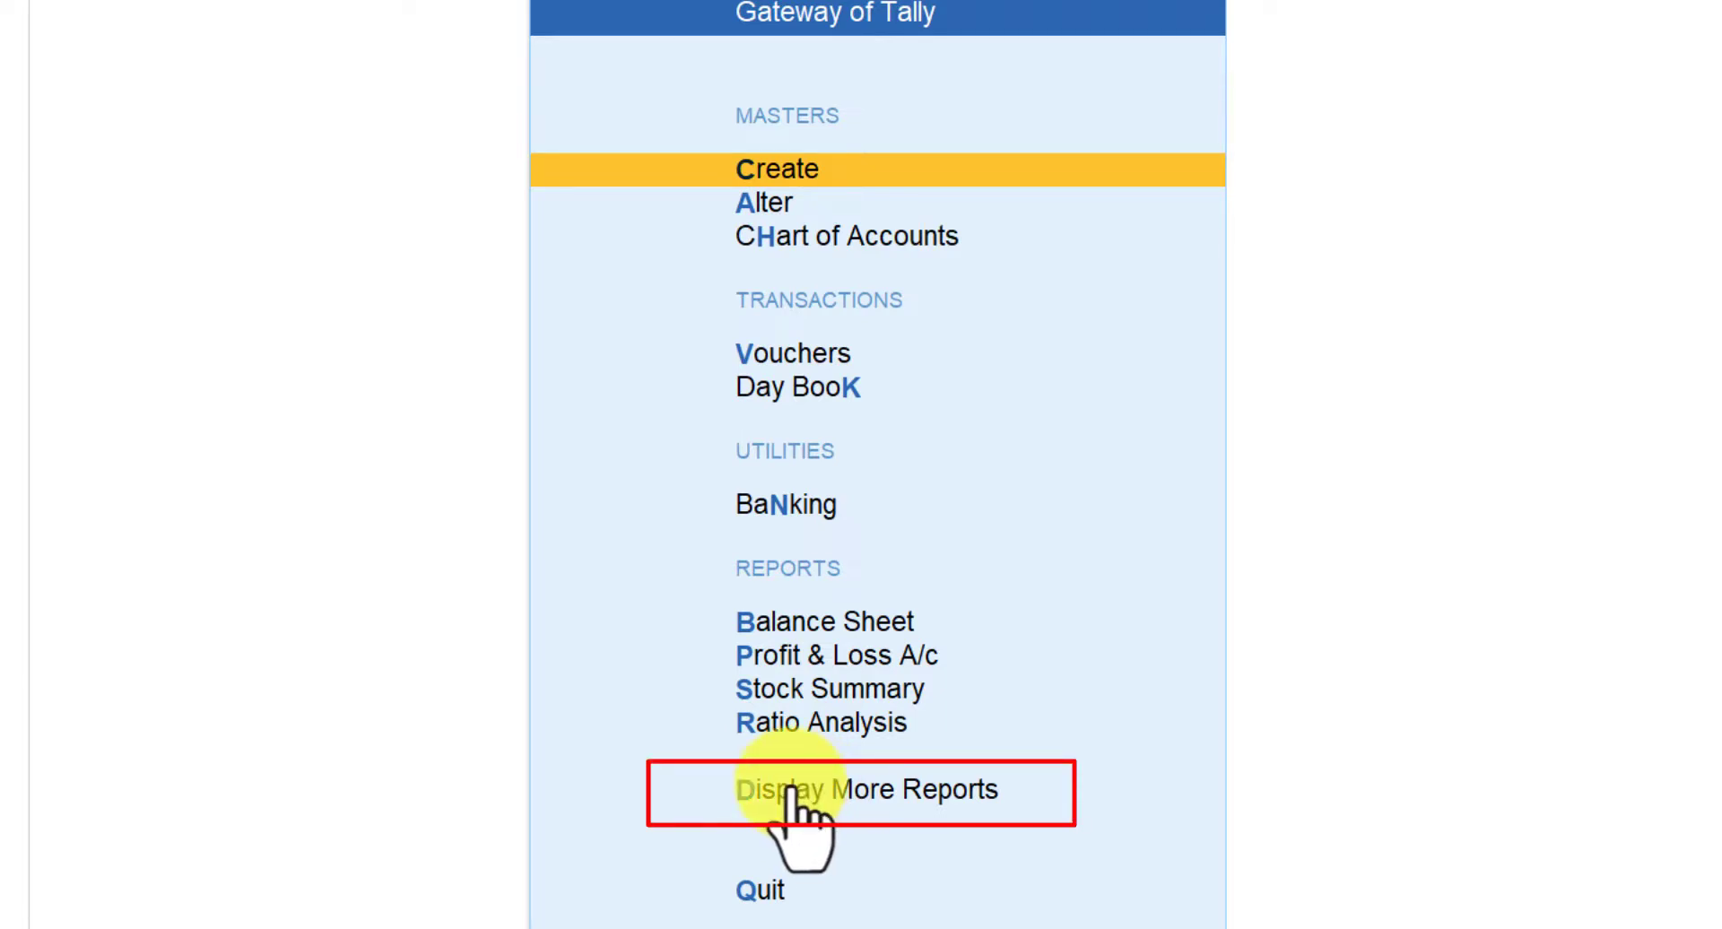
Open the ledger-wise Interest Calculations report for India Mart from the Statements of Accounts.
{"action": "left_click", "coordinate": [792, 795]}
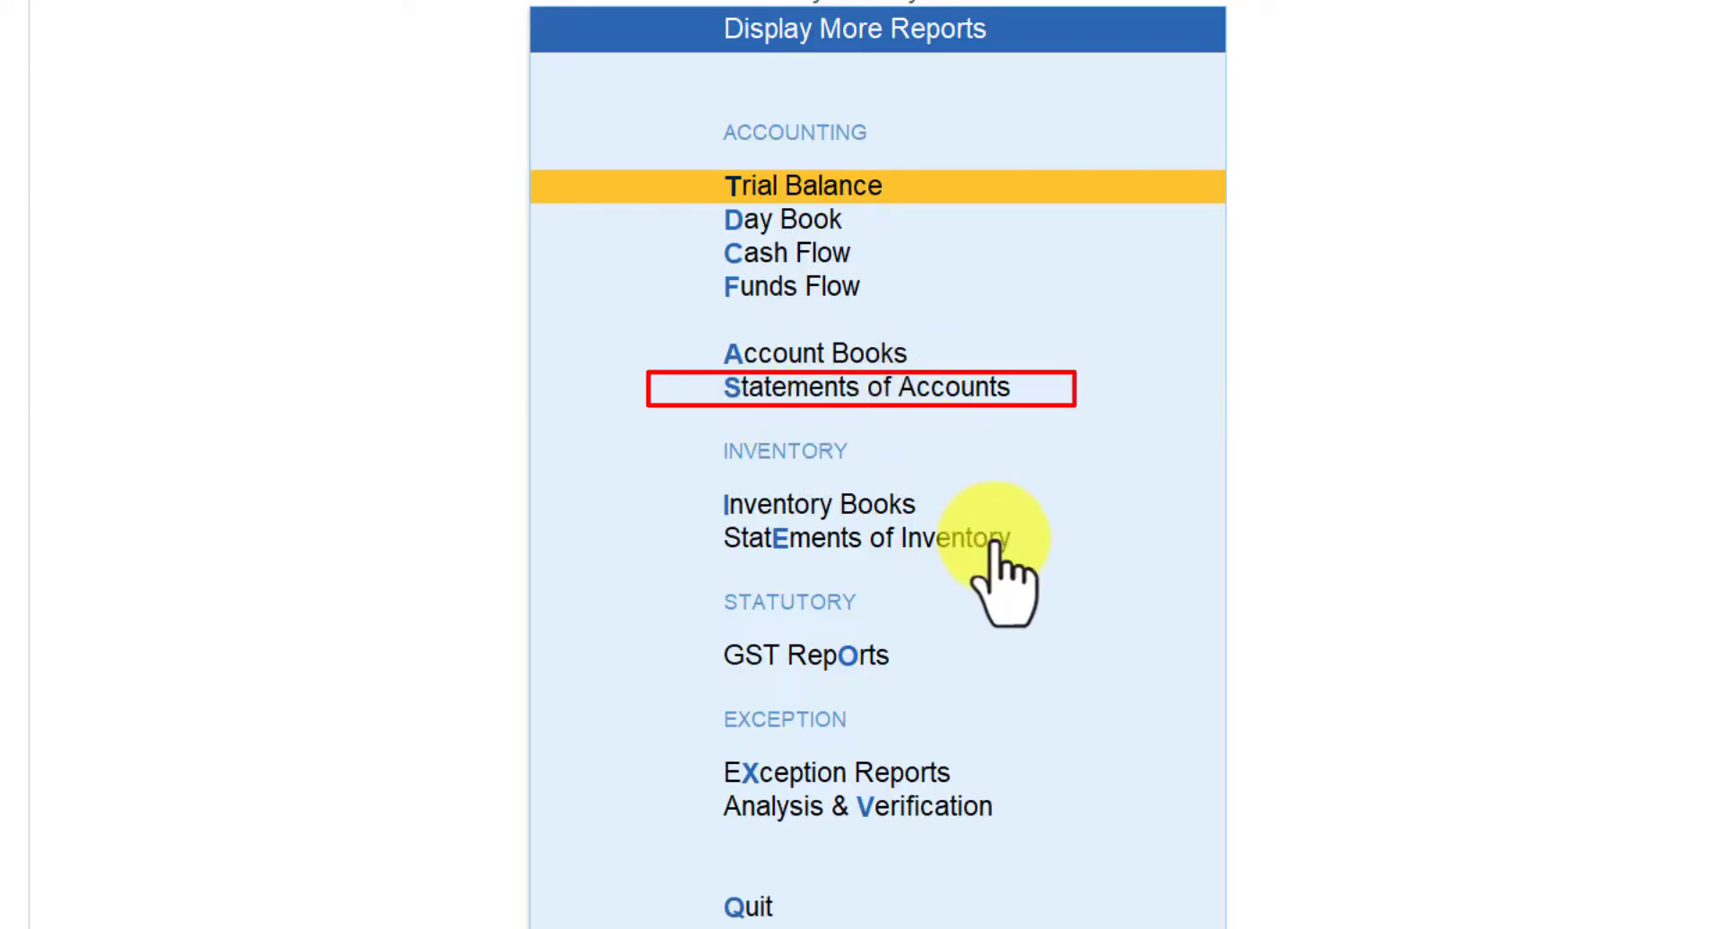
{"action": "key", "text": "s"}
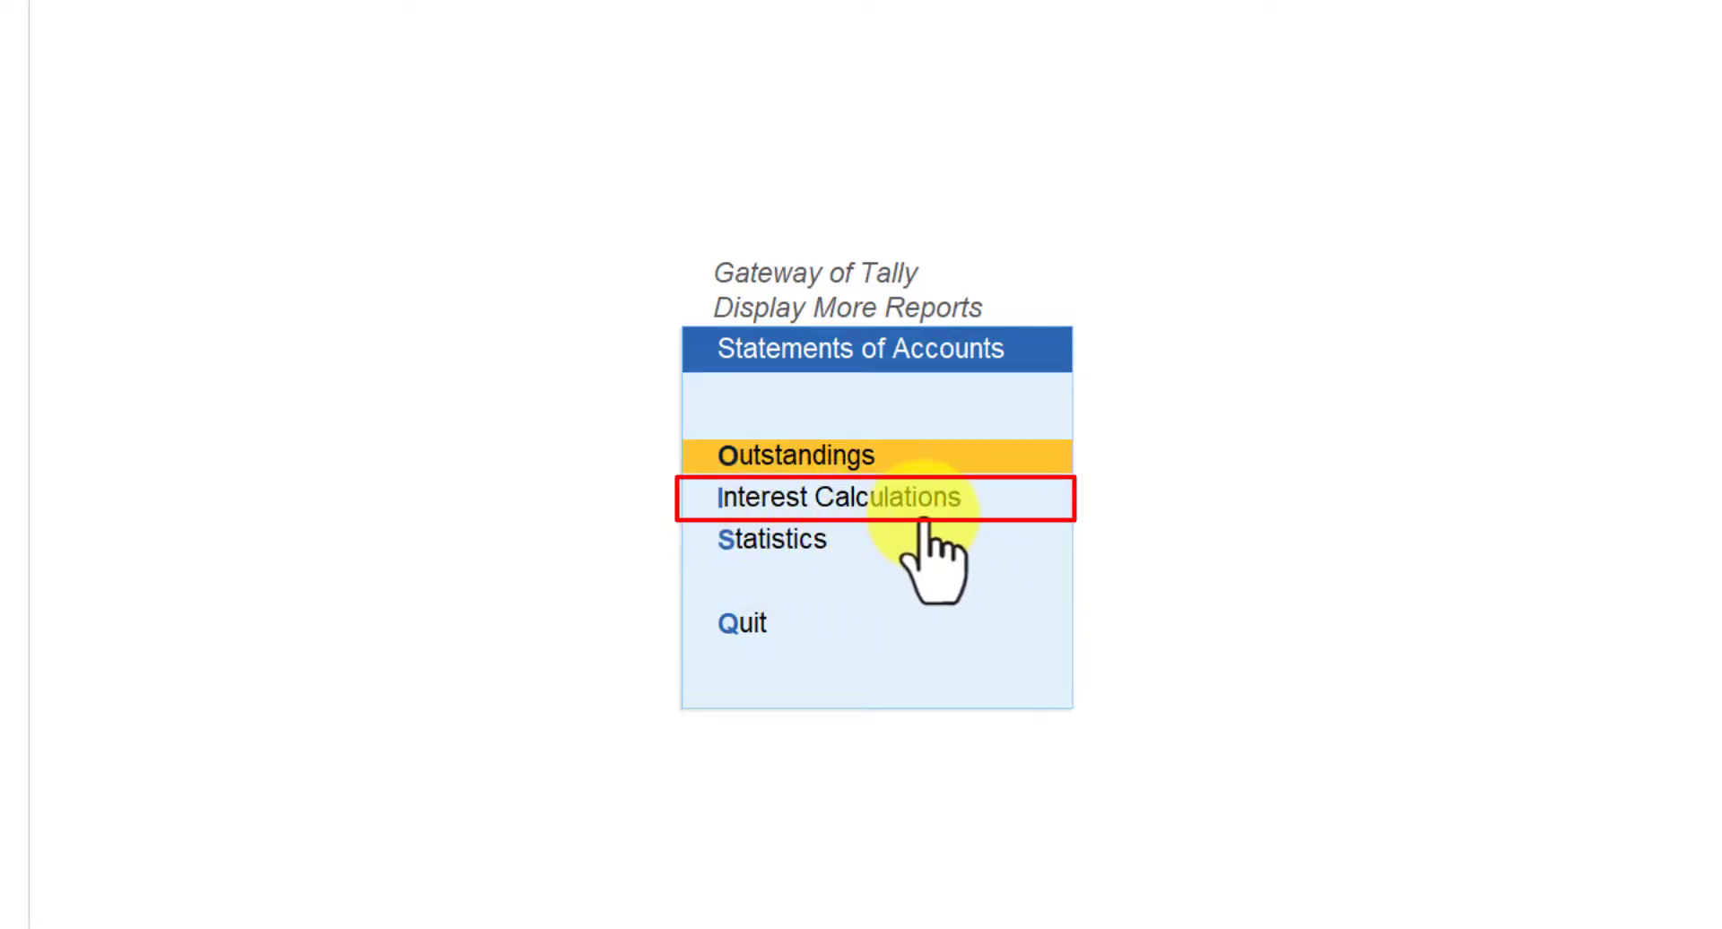
{"action": "key", "text": "Down"}
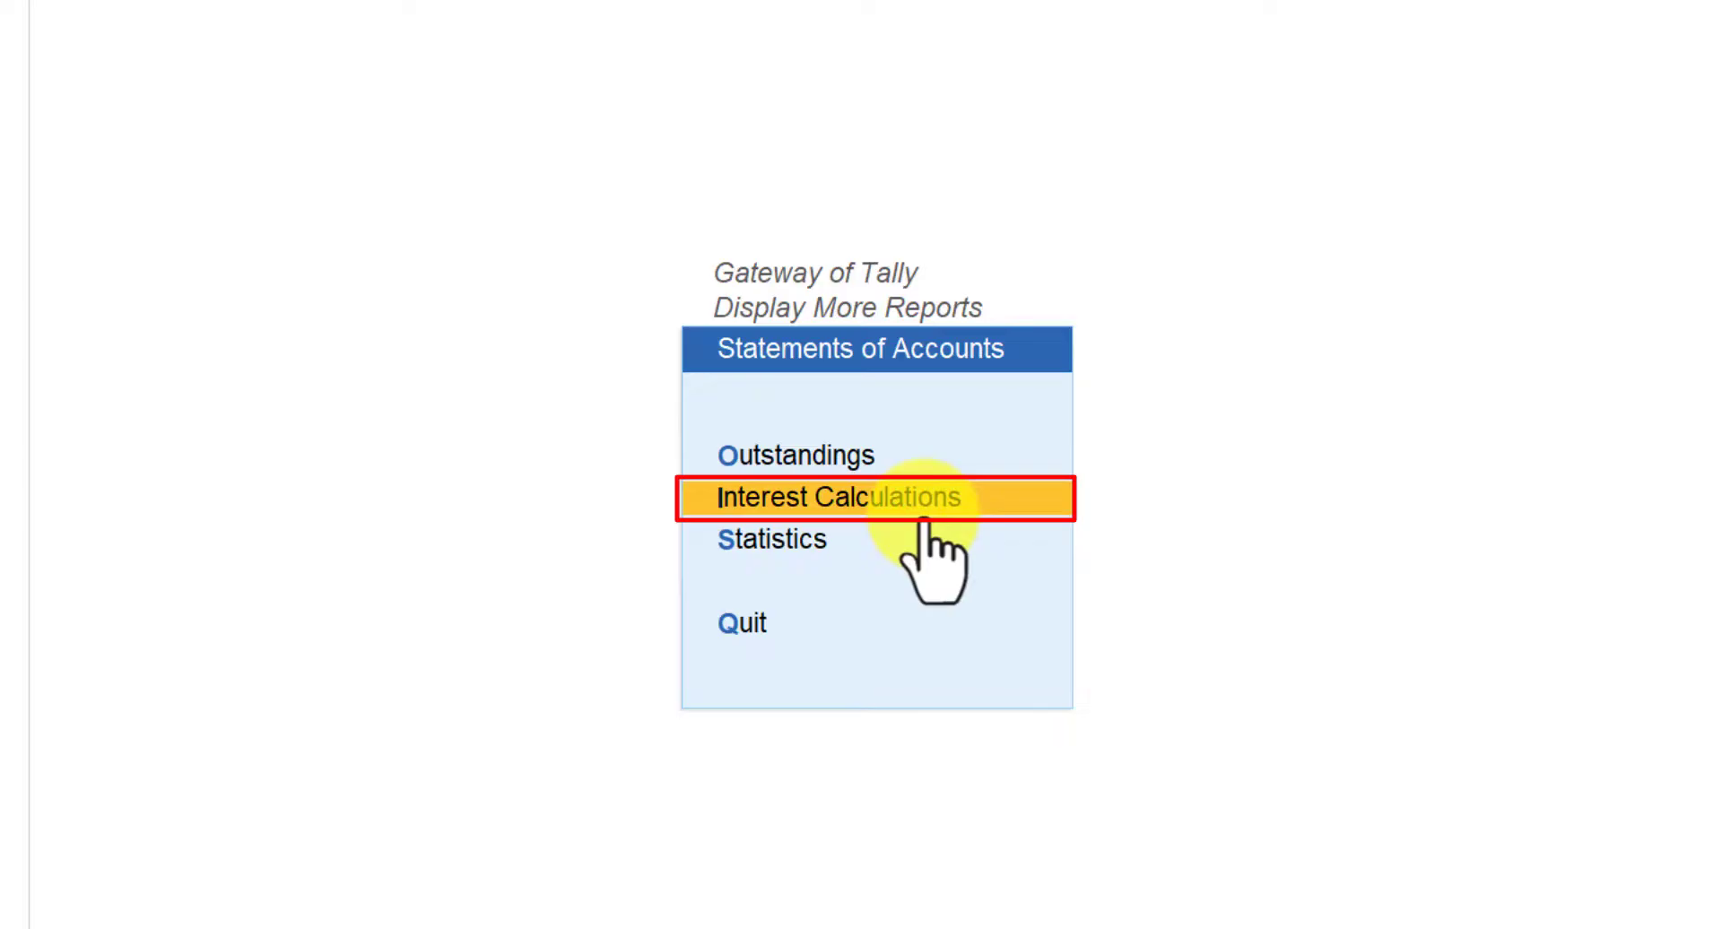
{"action": "key", "text": "Return"}
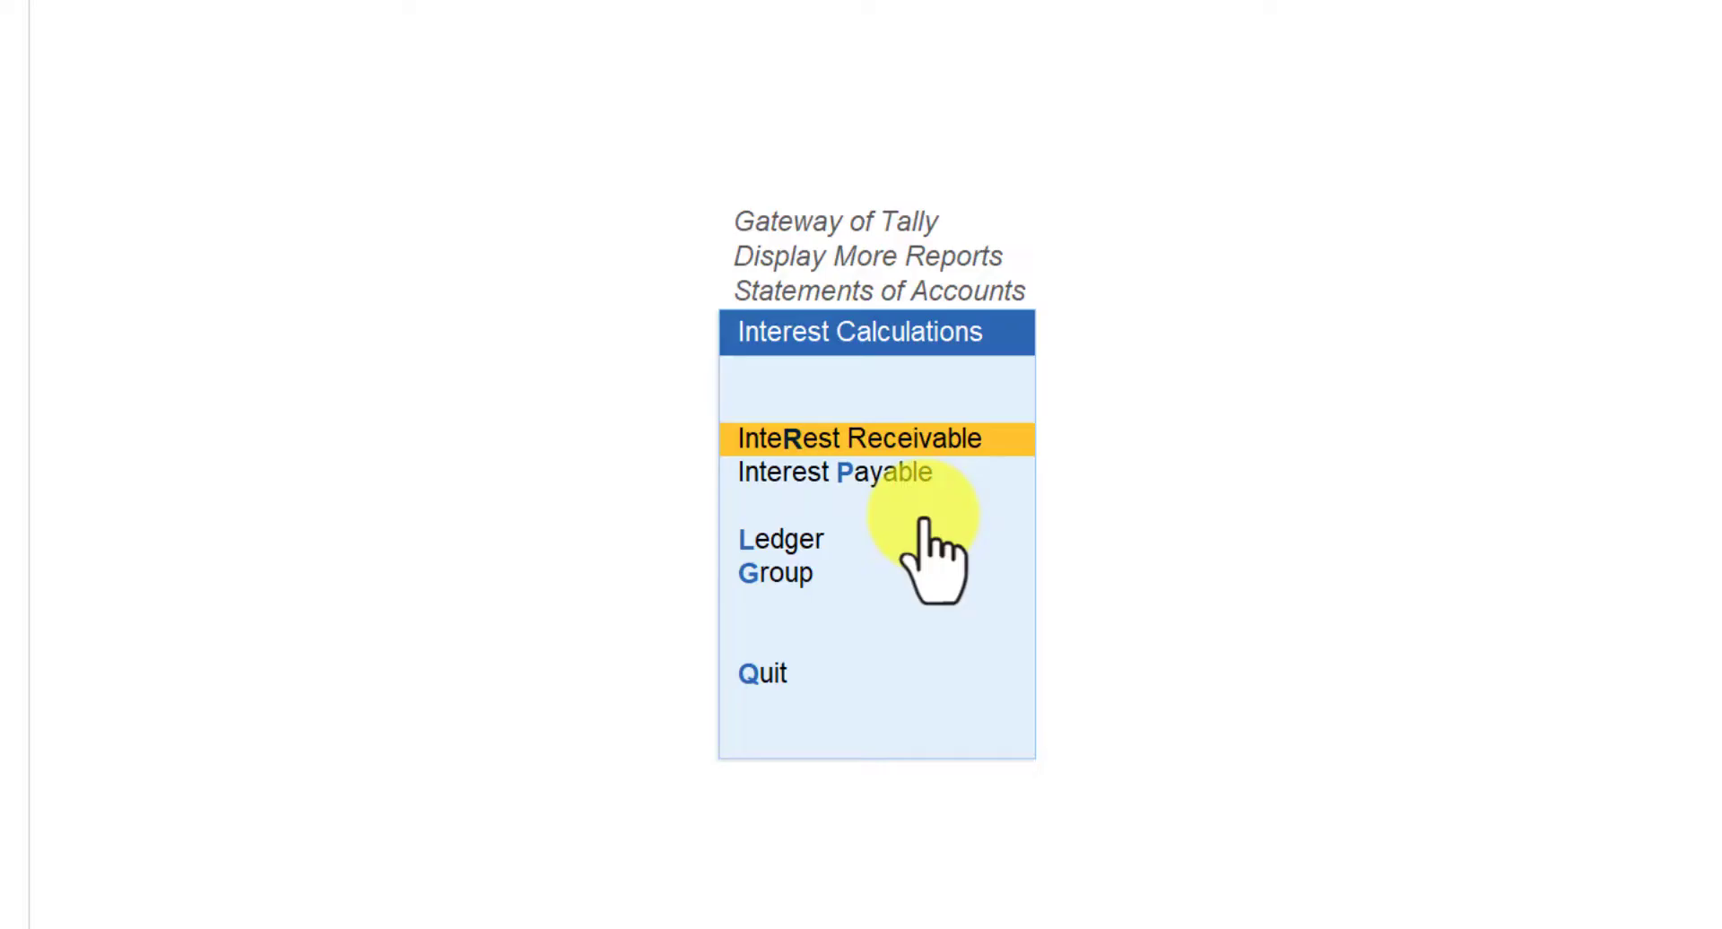
{"action": "key", "text": "Down"}
{"action": "key", "text": "Down"}
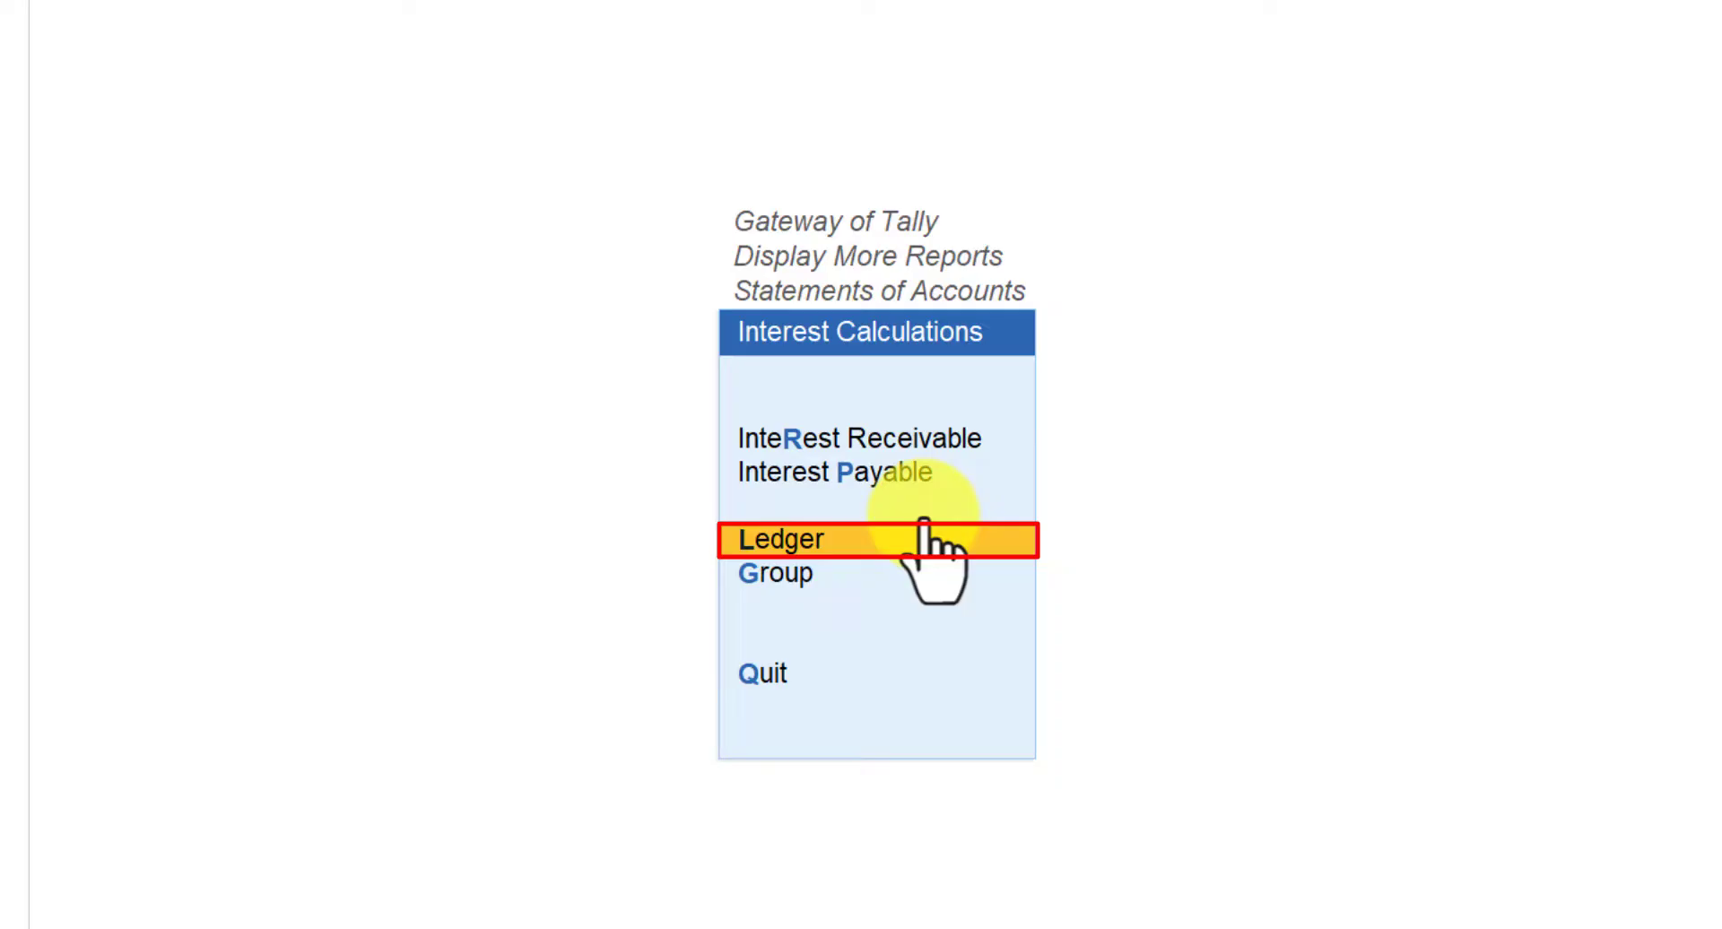
{"action": "left_click", "coordinate": [925, 537]}
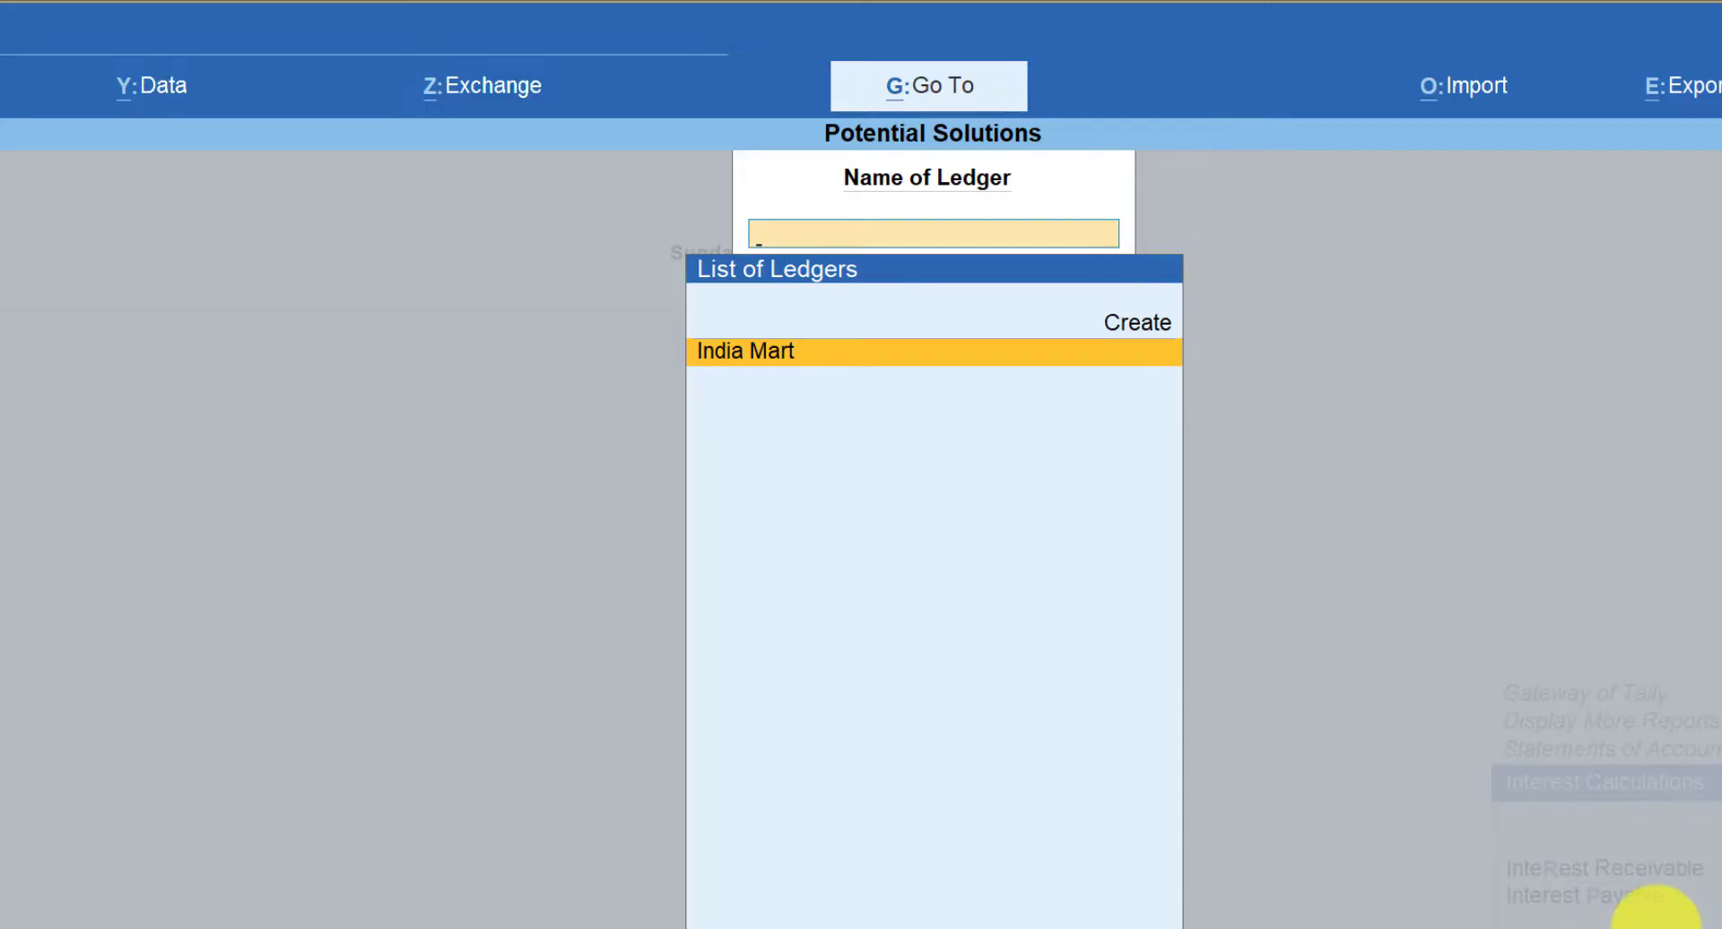
{"action": "key", "text": "Return"}
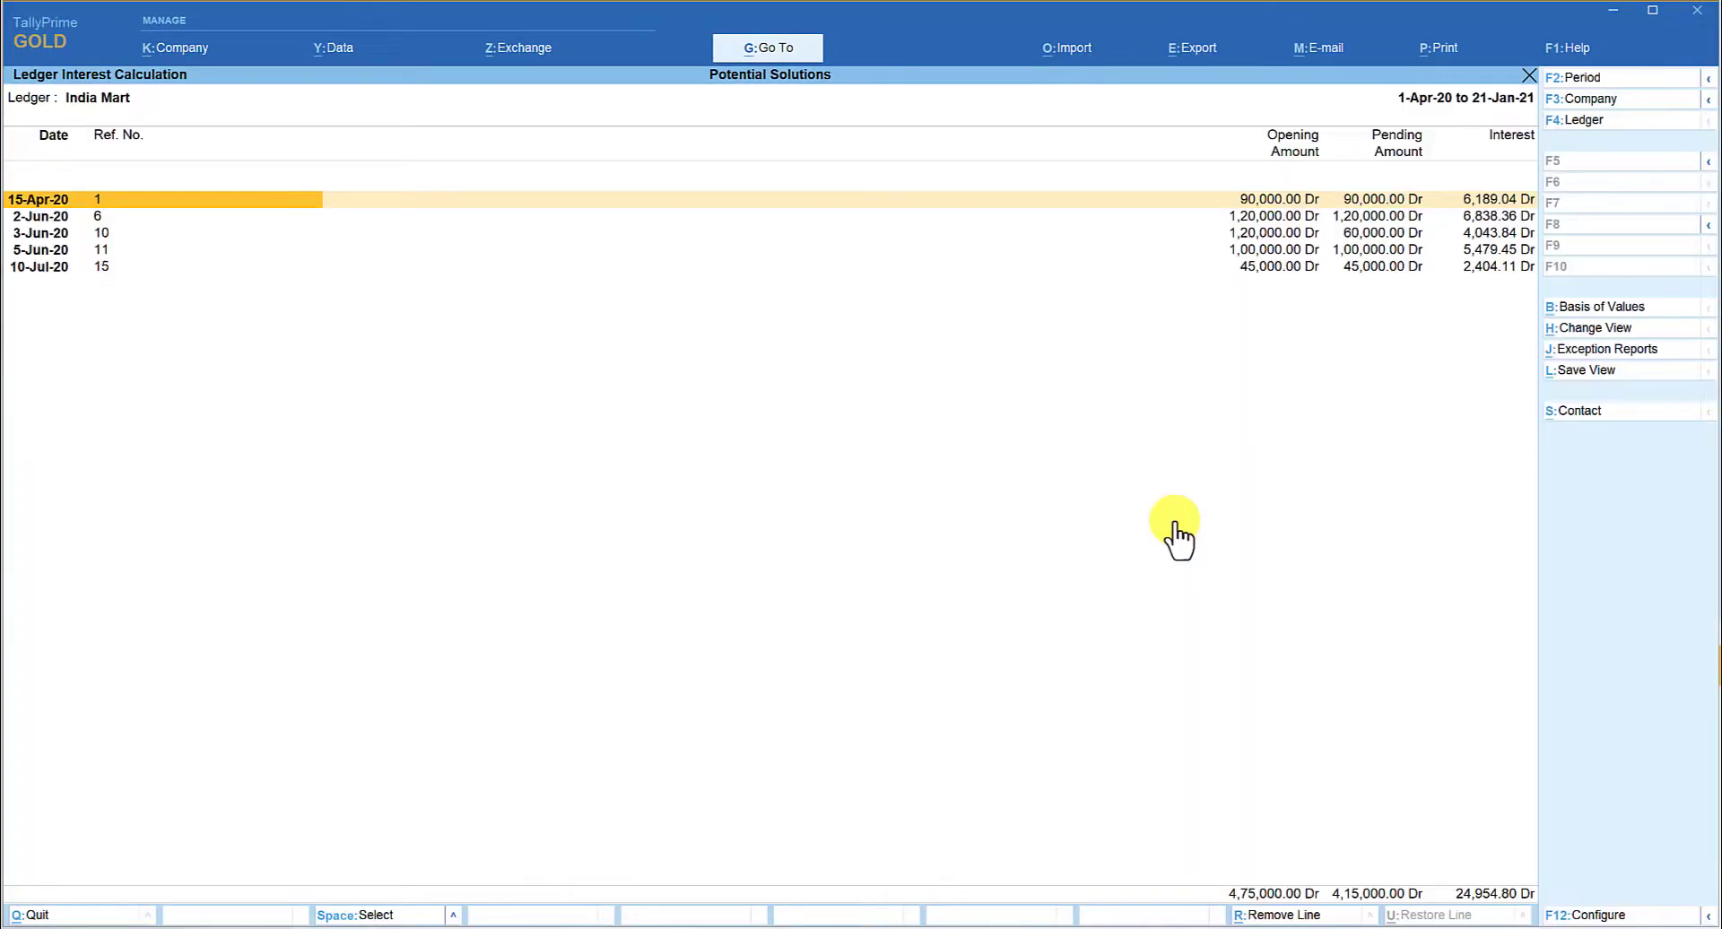
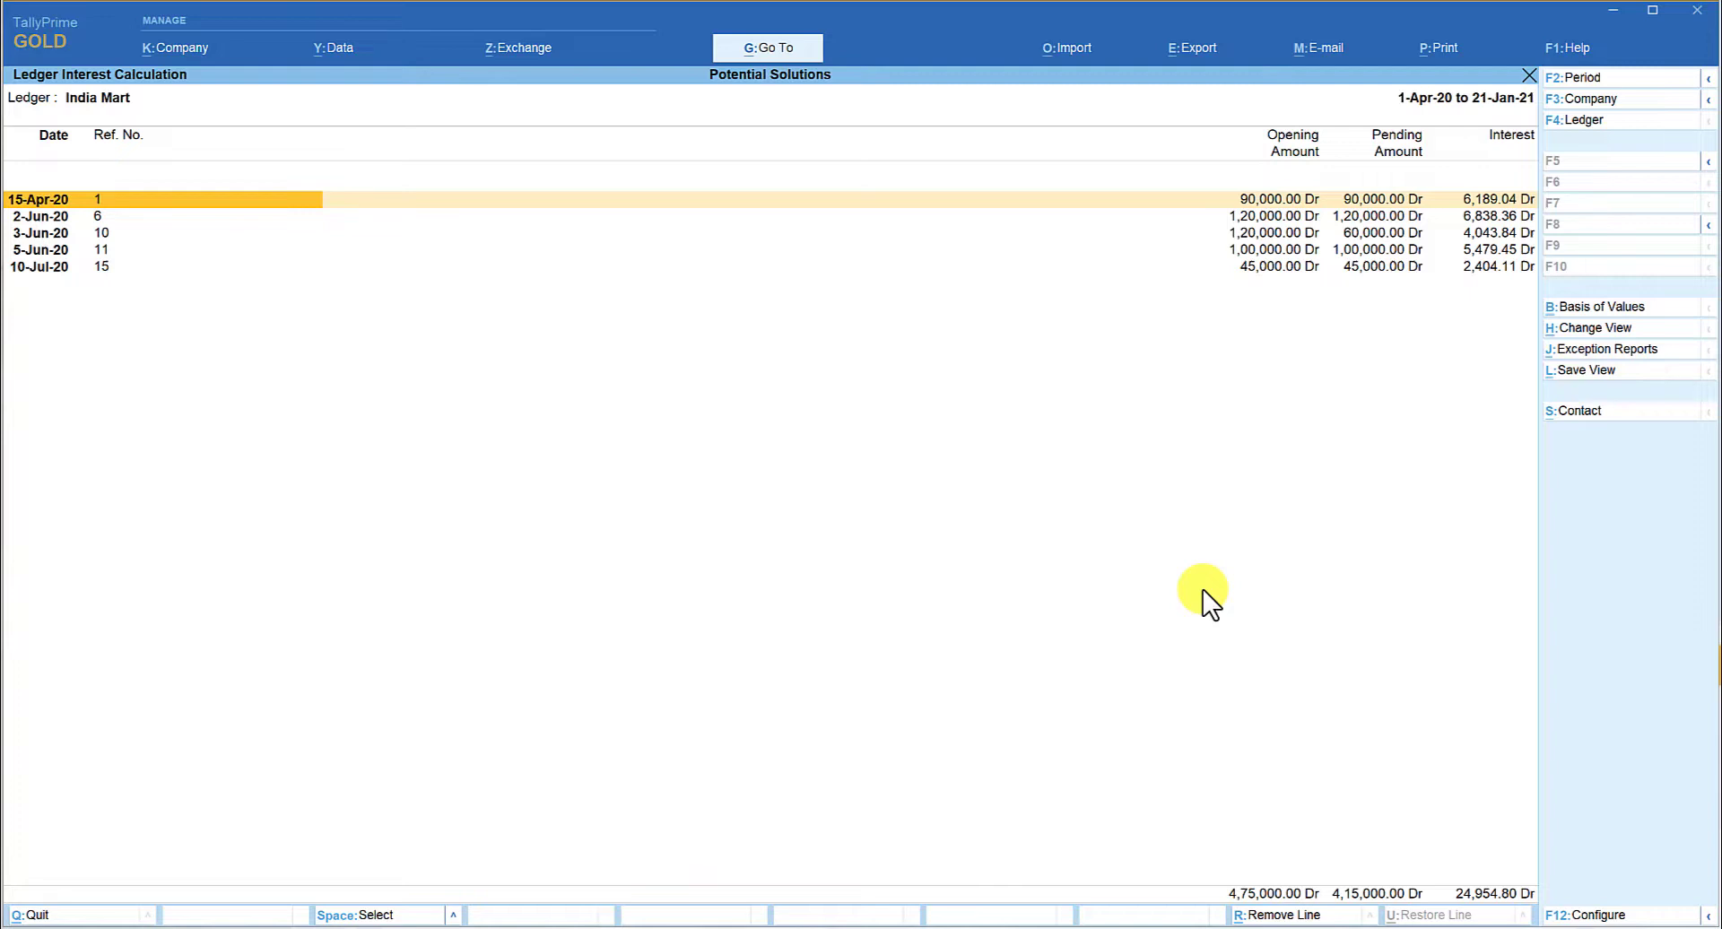
Show the interest report in detailed form and examine the calculation lines of the 15-Apr-20 and 2-Jun-20 bills.
{"action": "key", "text": "alt+F5"}
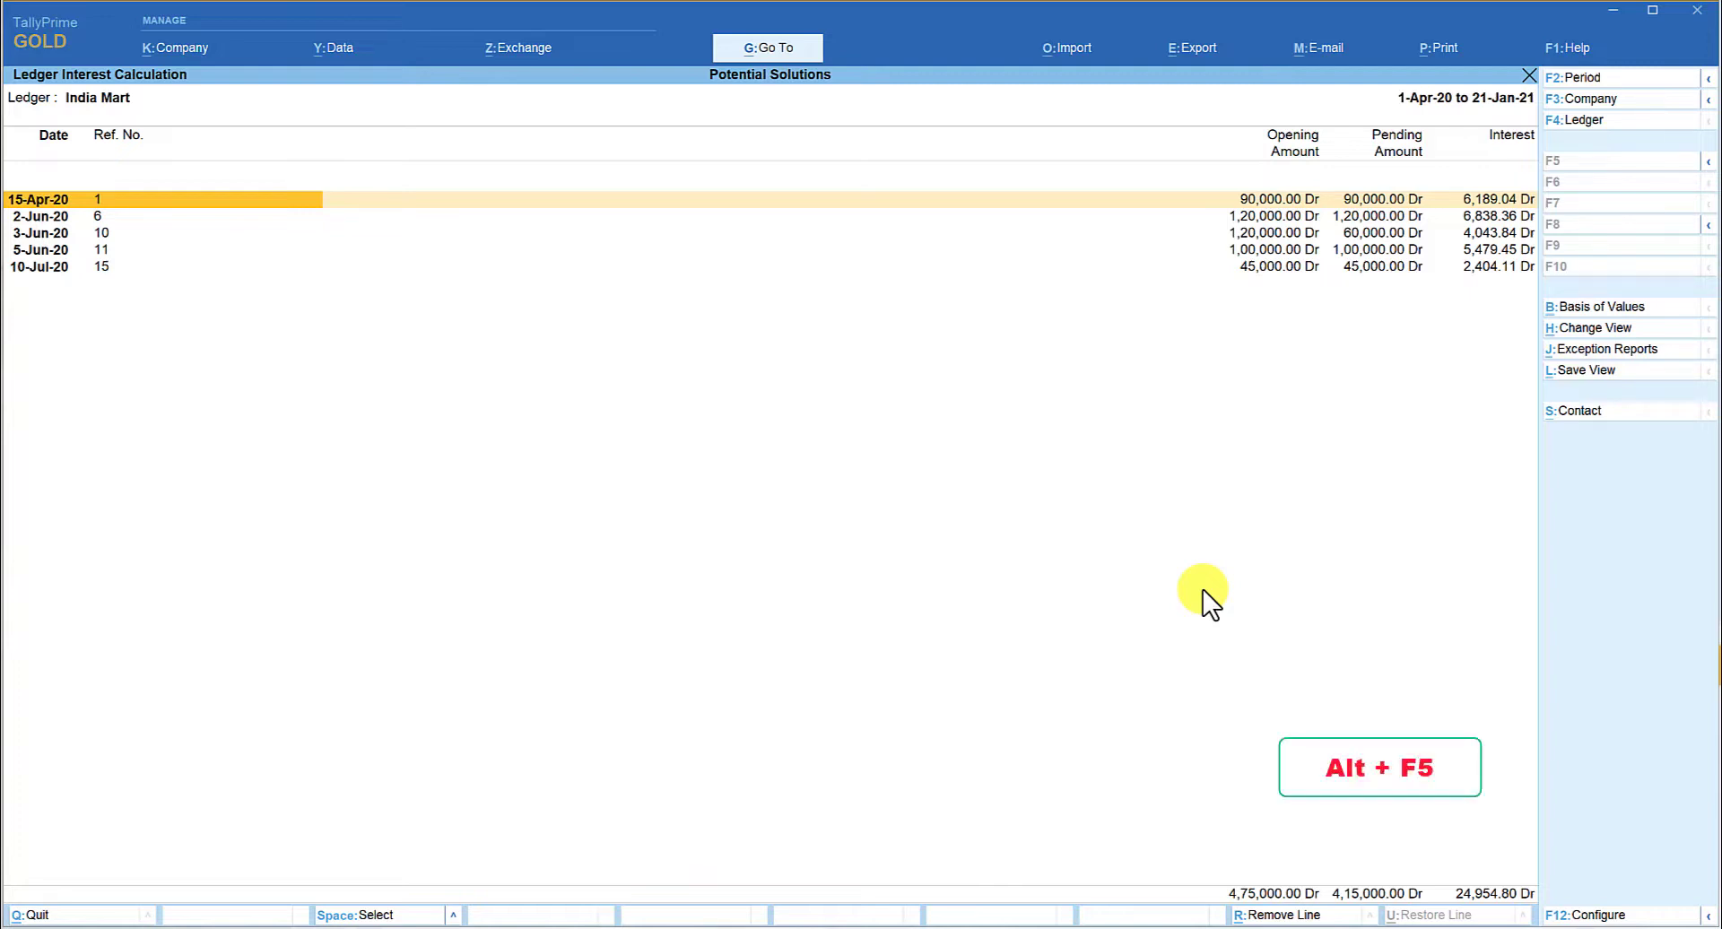
{"action": "key", "text": "alt+F5"}
{"action": "key", "text": "alt+F5"}
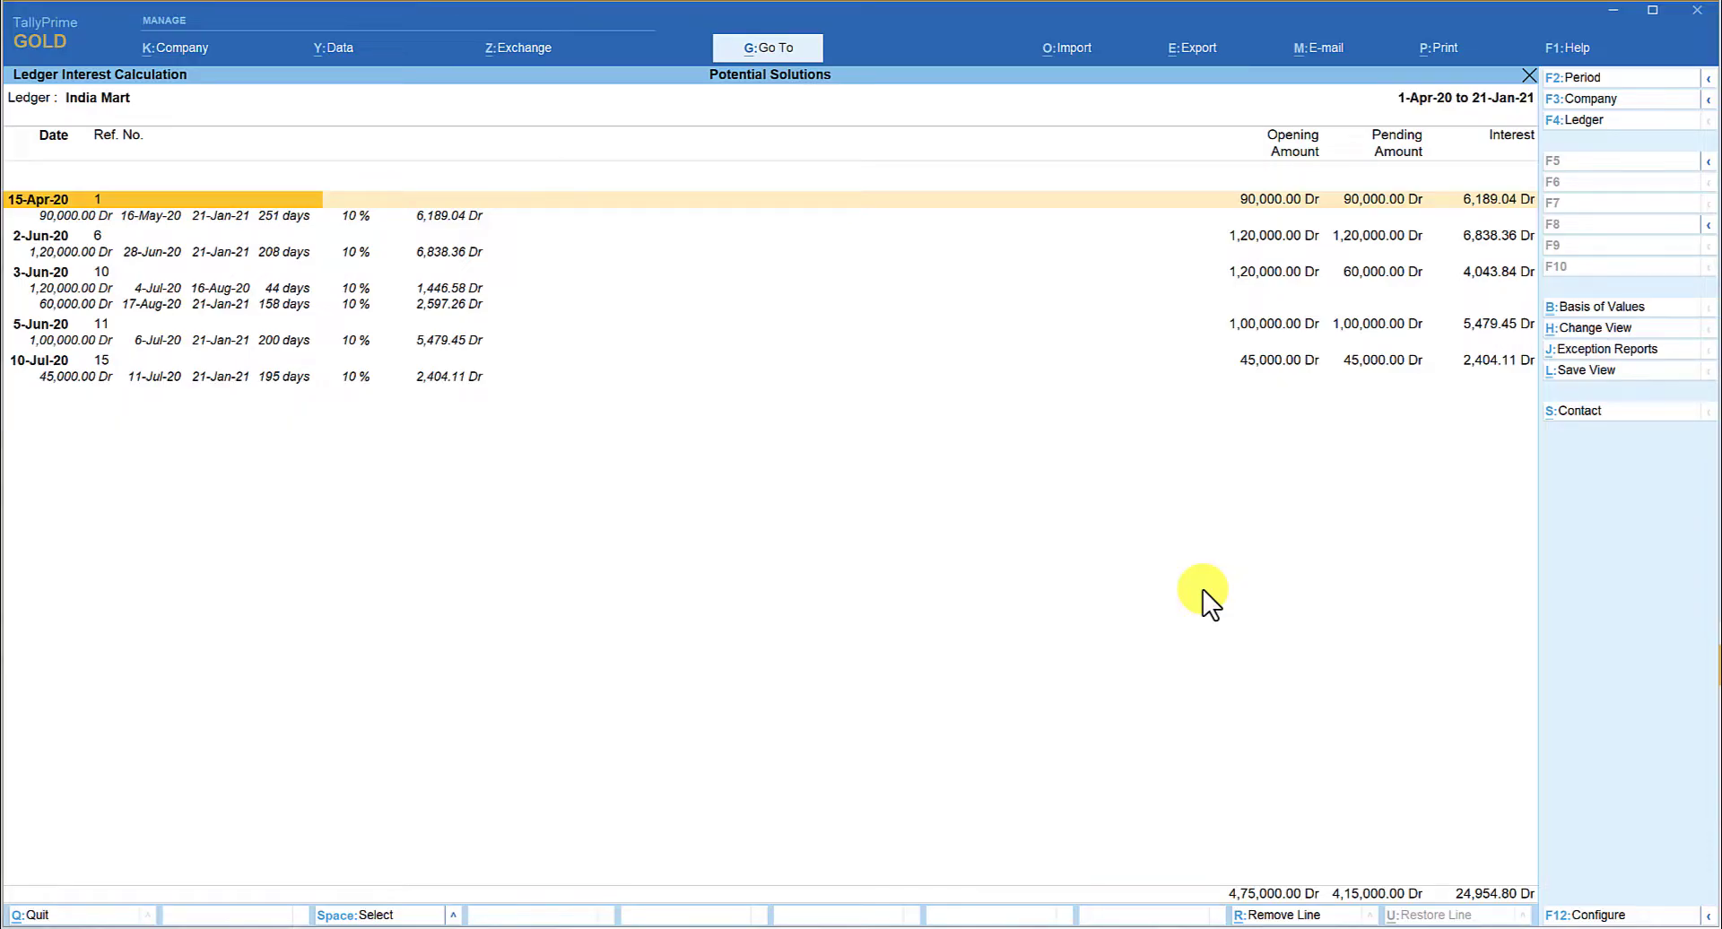
{"action": "key", "text": "Down"}
{"action": "key", "text": "Down"}
{"action": "key", "text": "Down"}
{"action": "key", "text": "Down"}
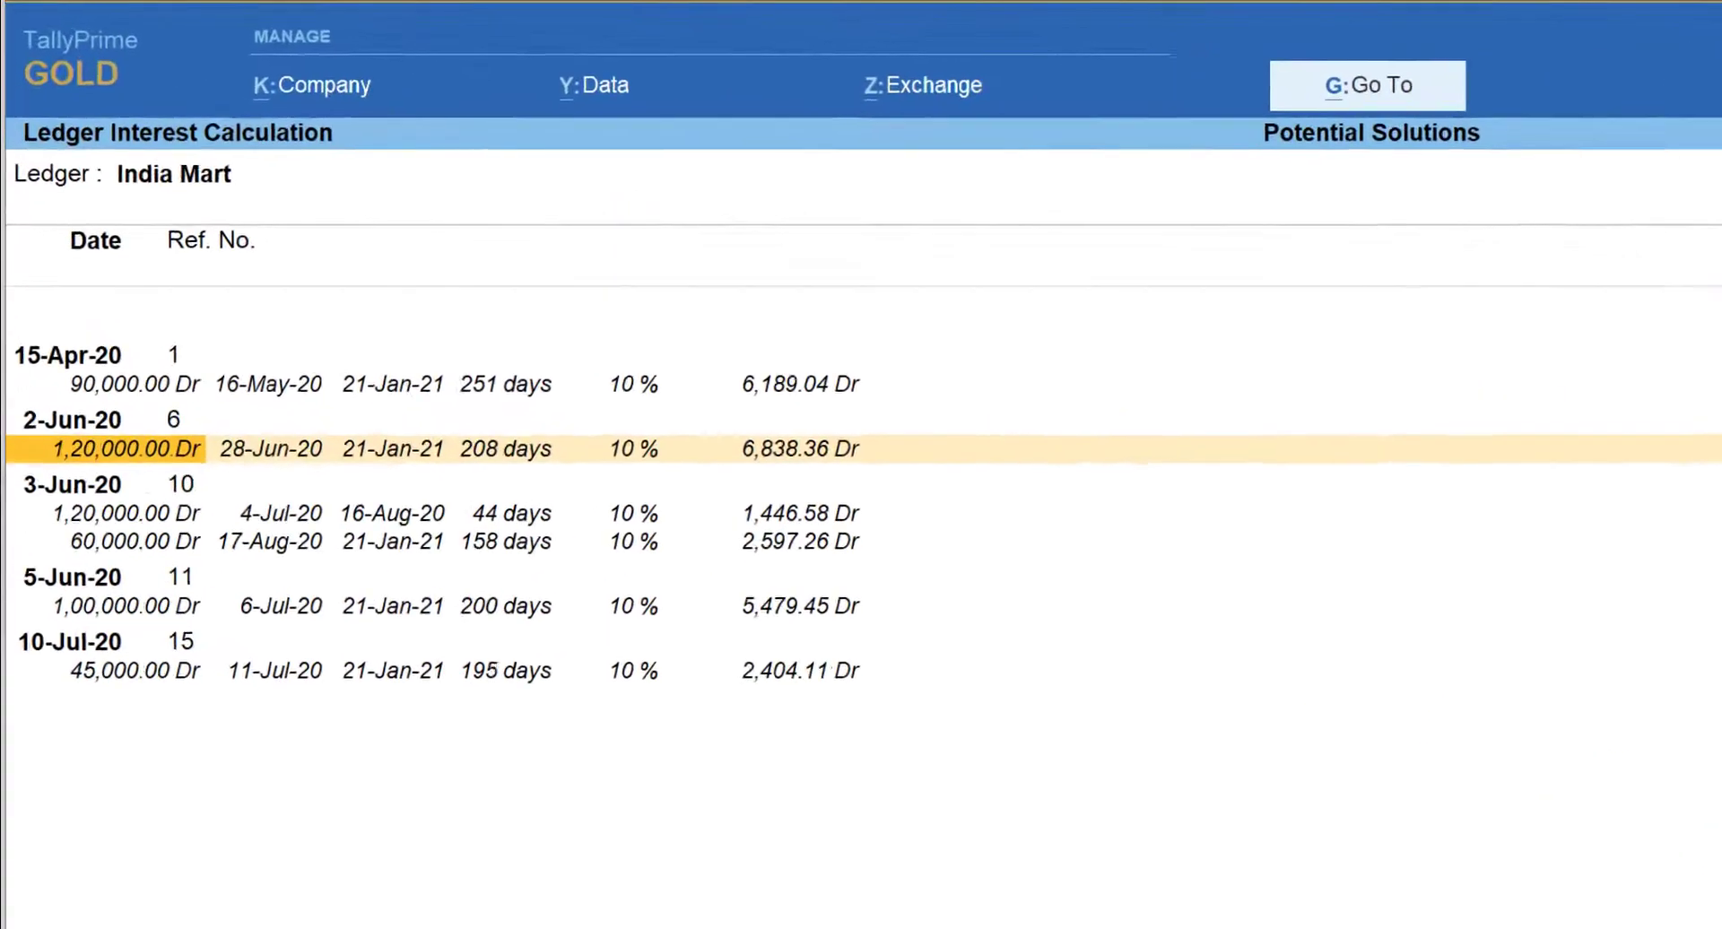